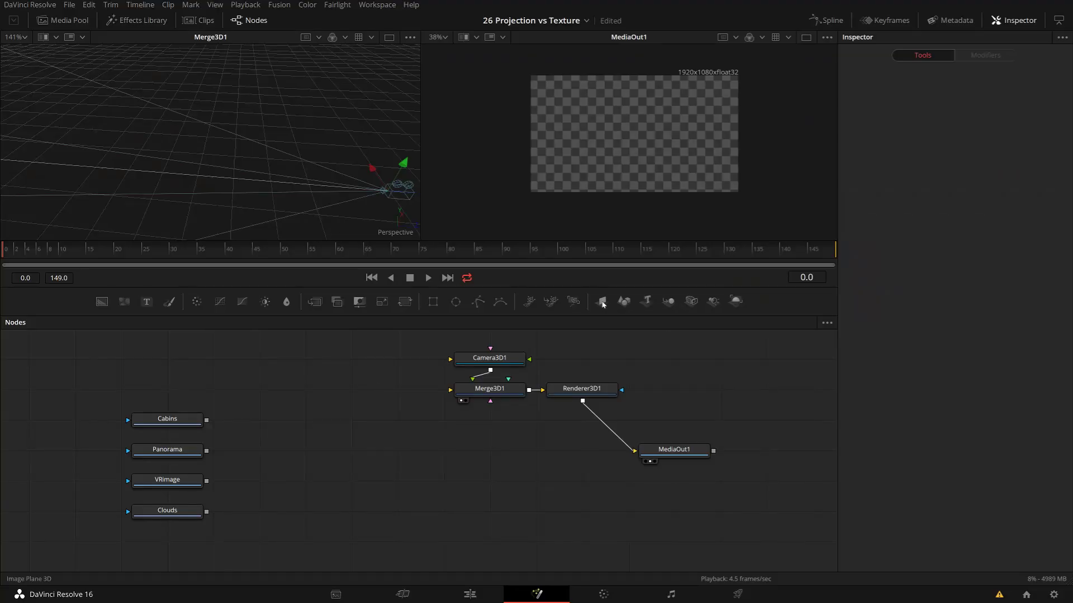
Add an Image Plane 3D node to the Fusion 3D scene.
click(602, 303)
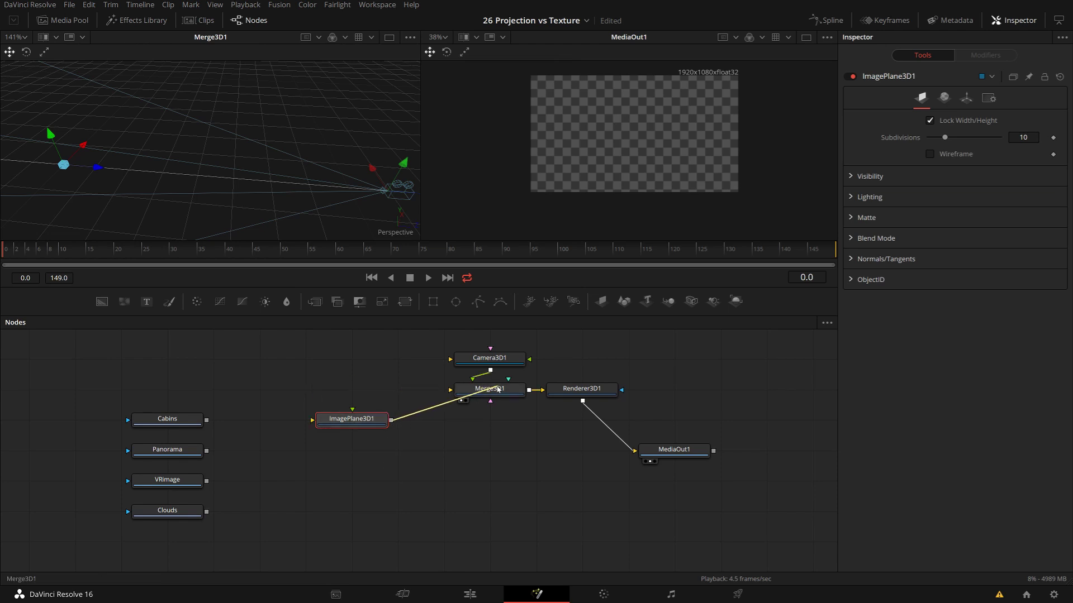
Connect ImagePlane3D1 into Merge3D1 and texture it with the Cabins photo.
drag(498, 389, 496, 386)
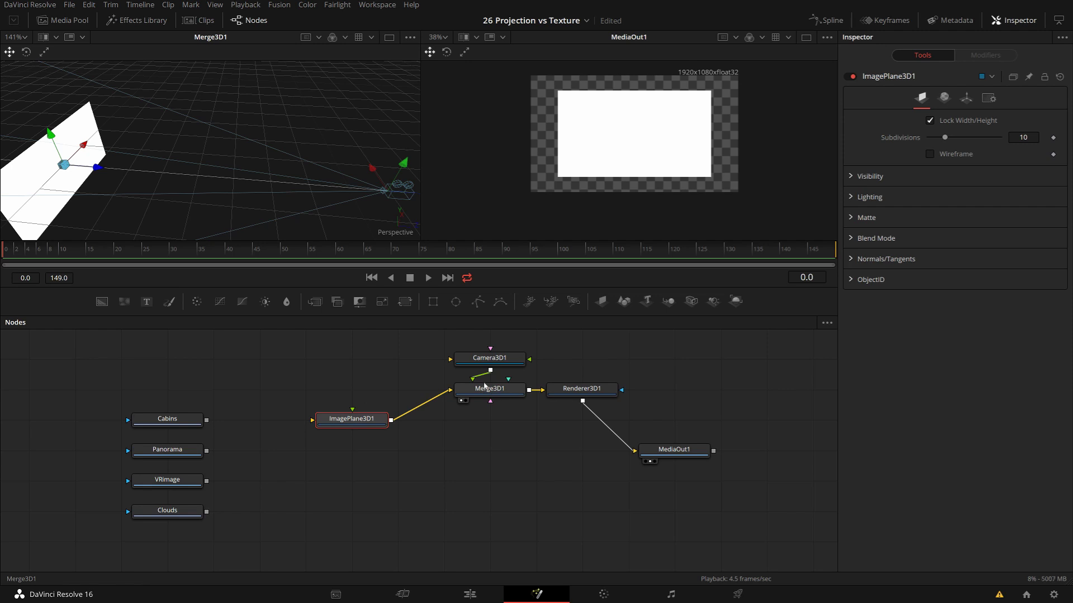
key(f)
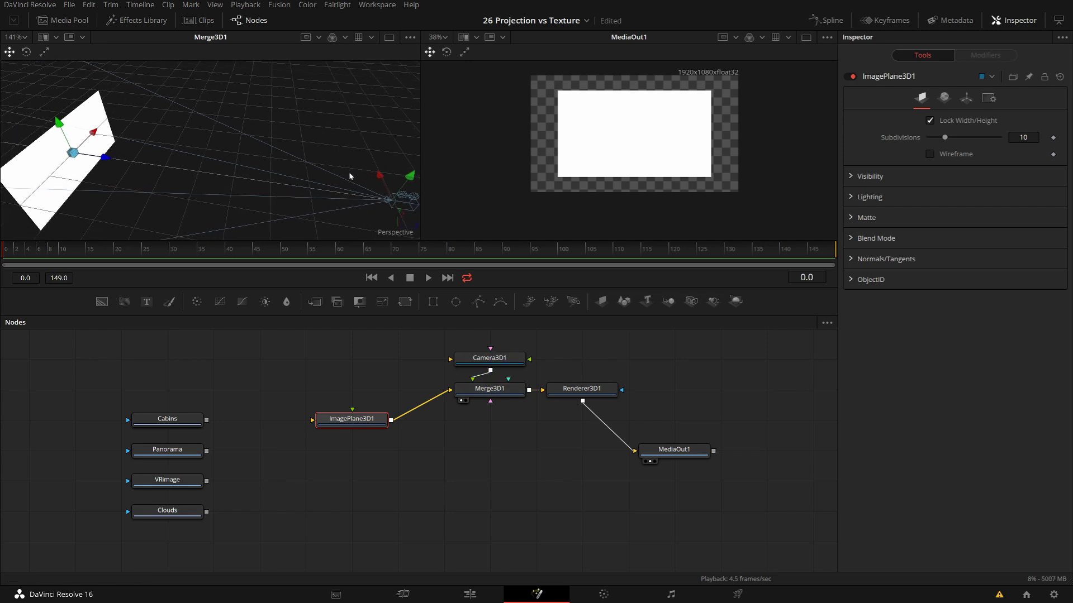
drag(226, 148, 255, 132)
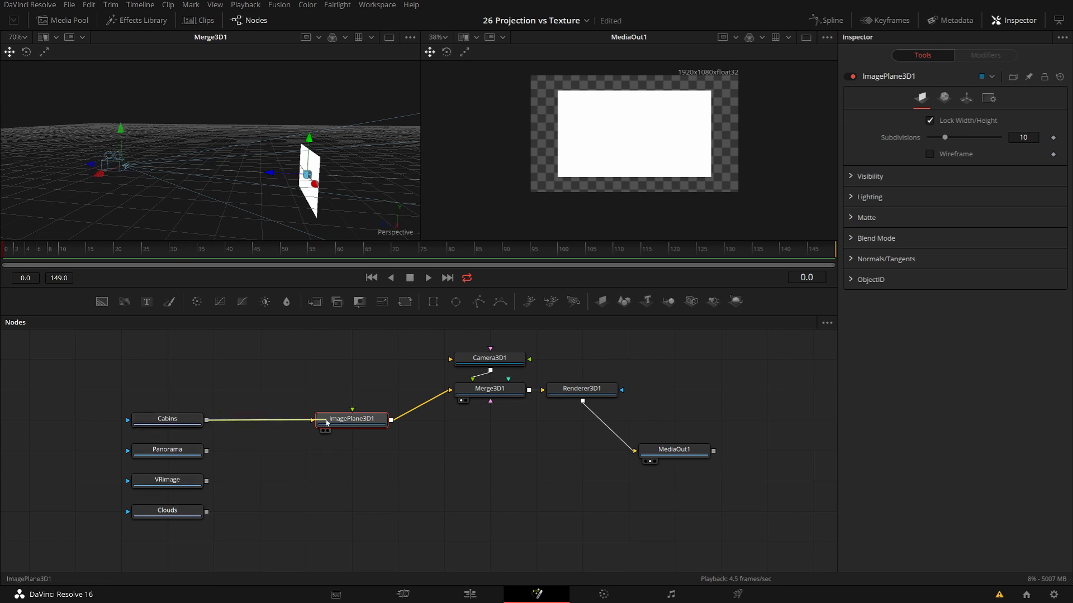
drag(327, 423, 331, 426)
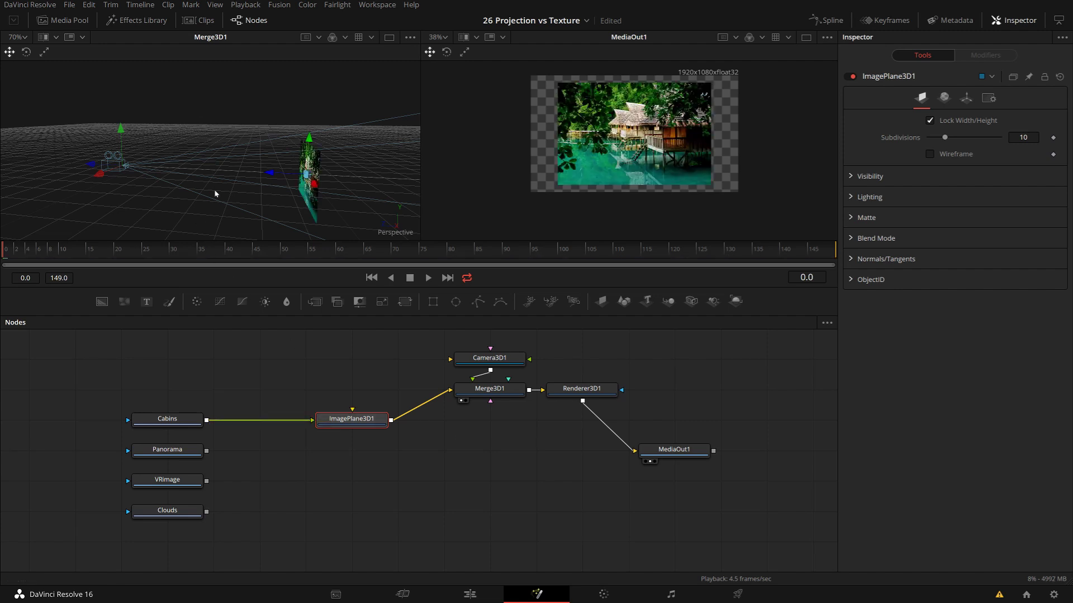
Show the whole Cabins image in the left viewer.
click(159, 418)
key(1)
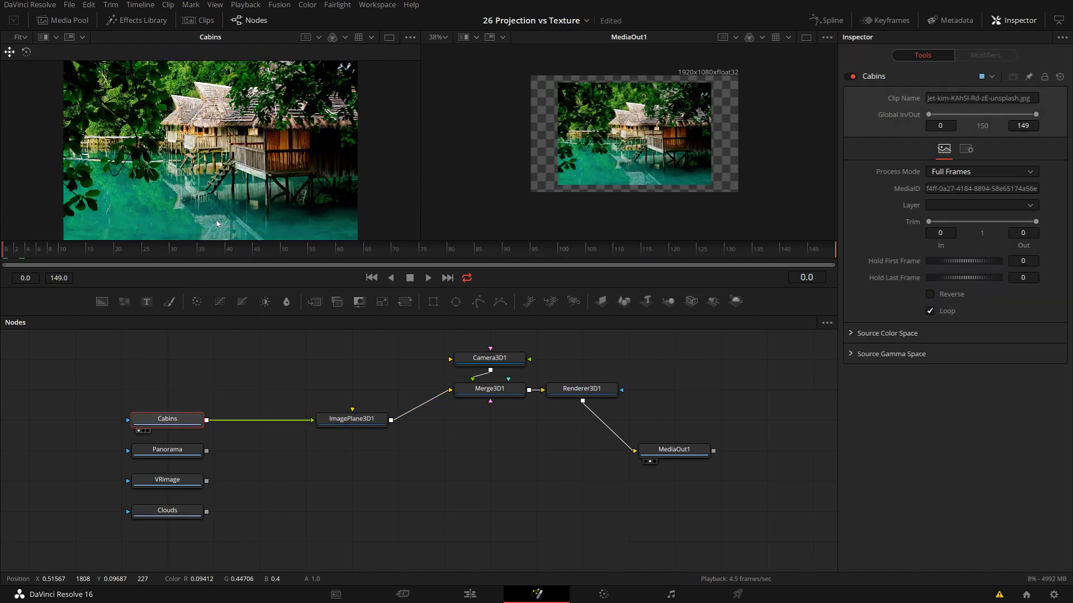
key(minus)
scroll(212, 137, up, 3)
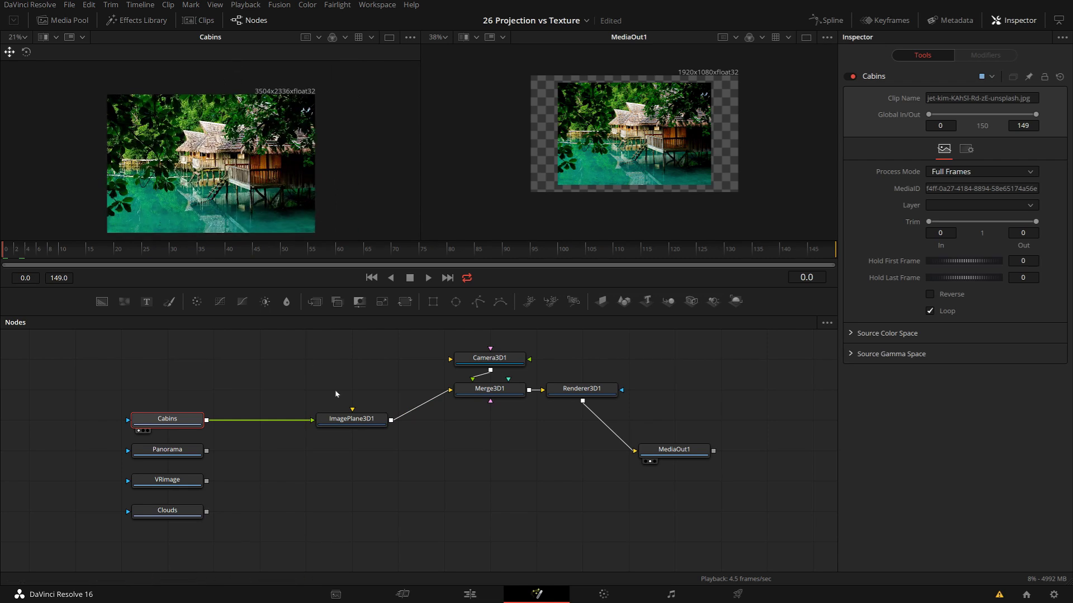
View ImagePlane3D1 and replace its Cabins texture with the Panorama sky image.
click(352, 422)
key(1)
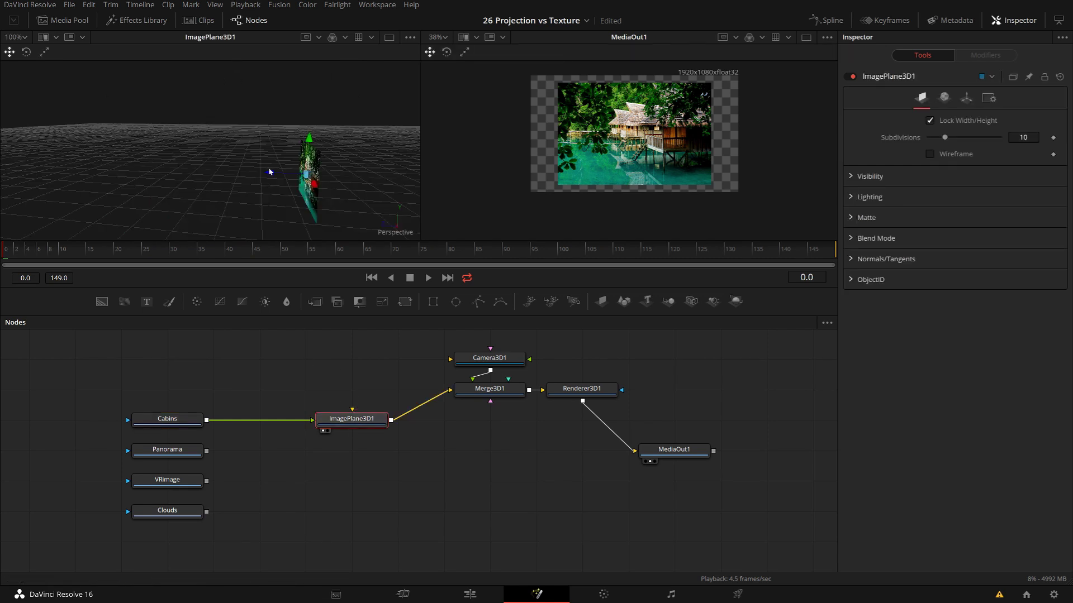
drag(270, 171, 481, 346)
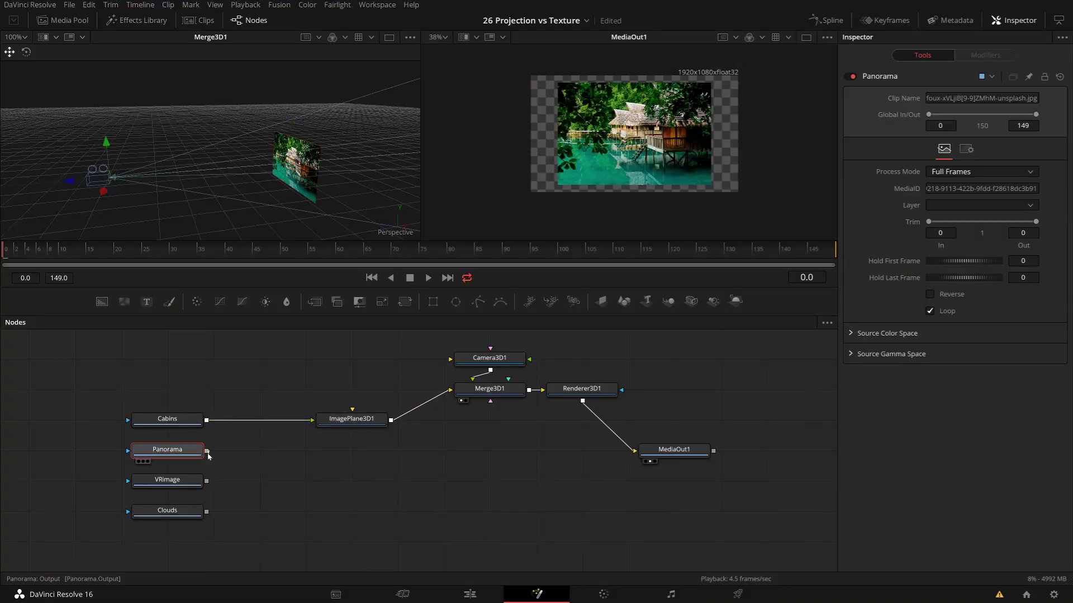
drag(314, 425, 314, 424)
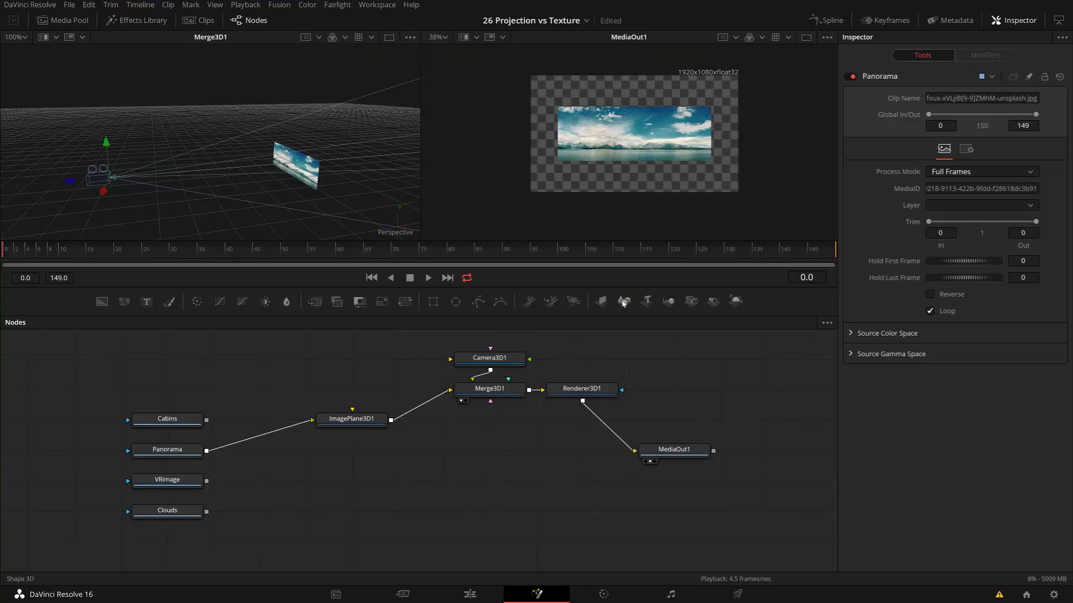
Add a Shape3D node, bypass ImagePlane3D1 with Ctrl+P, and connect Shape3D1 into Merge3D1.
click(623, 304)
click(343, 428)
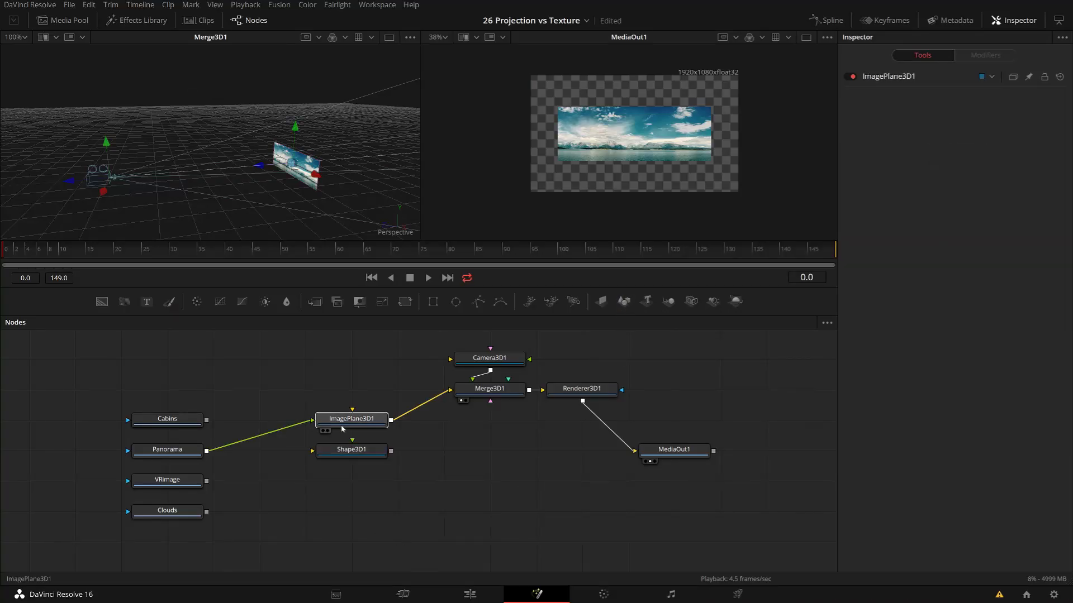
key(ctrl+p)
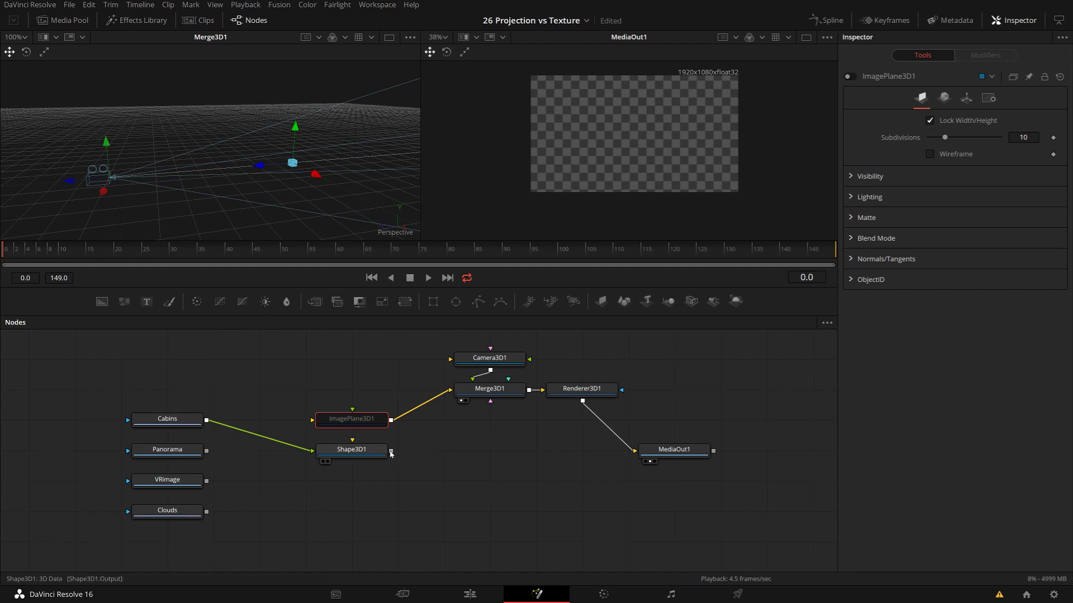
drag(501, 393, 494, 394)
Orbit around the Cabins-textured Shape3D1 plane and show its settings.
scroll(322, 167, up, 10)
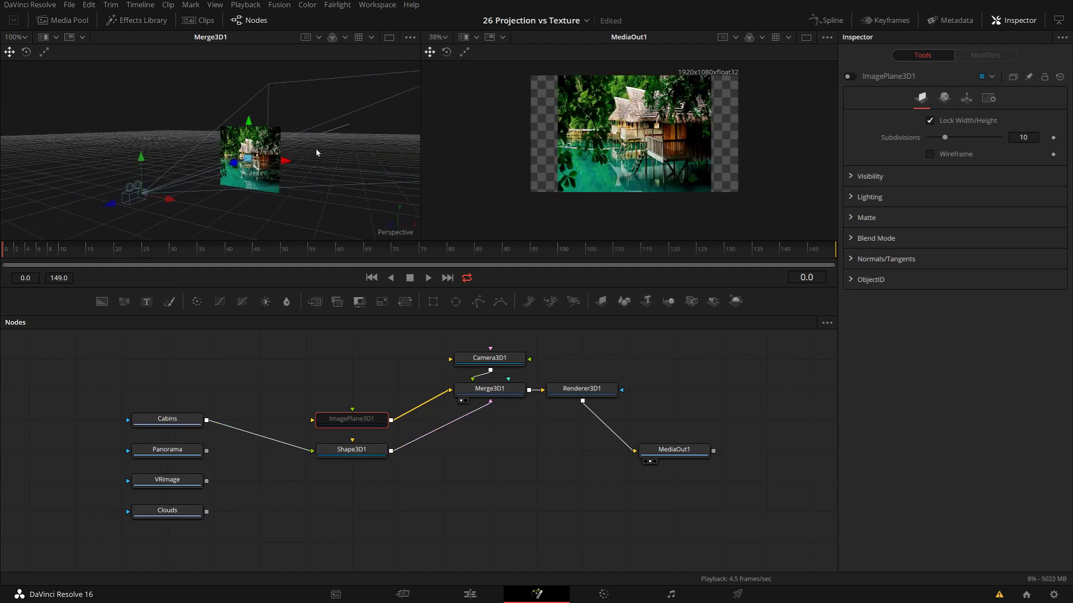
drag(323, 167, 405, 175)
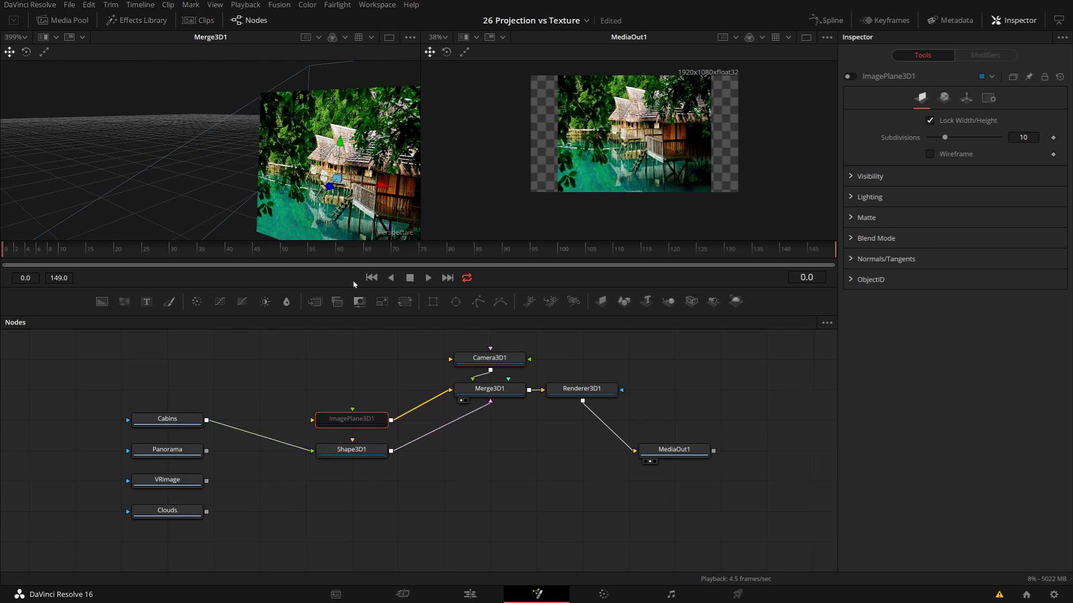
drag(297, 220, 363, 237)
click(354, 454)
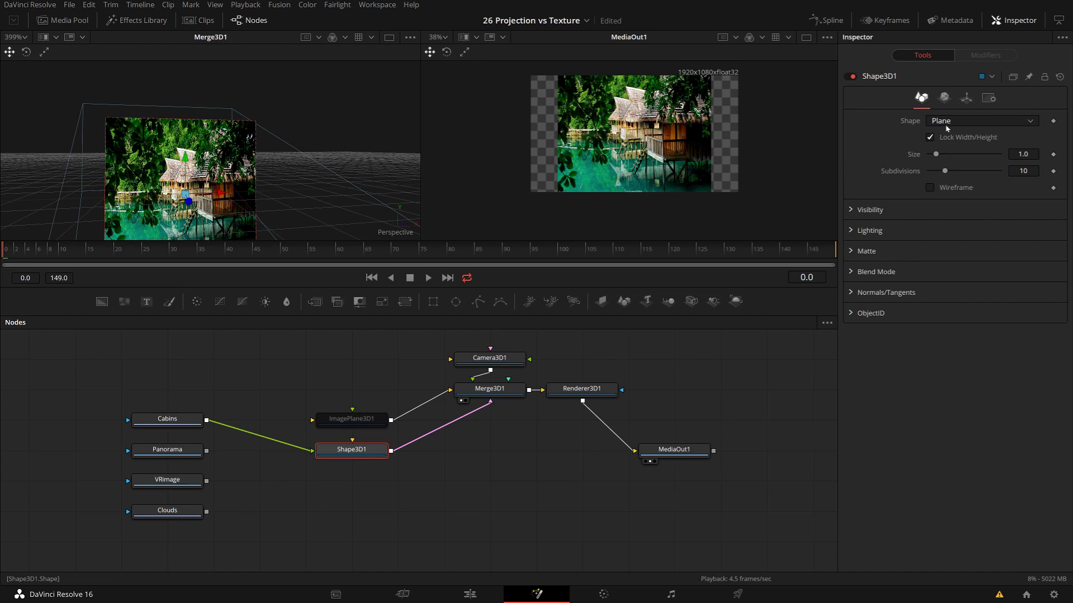
drag(362, 135, 288, 133)
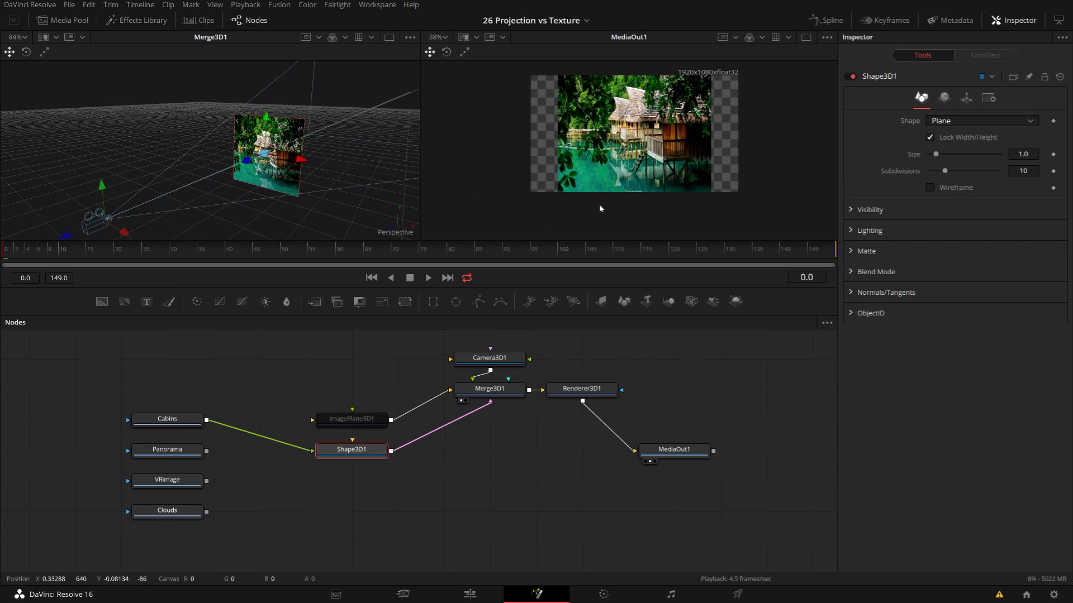
drag(295, 225, 381, 201)
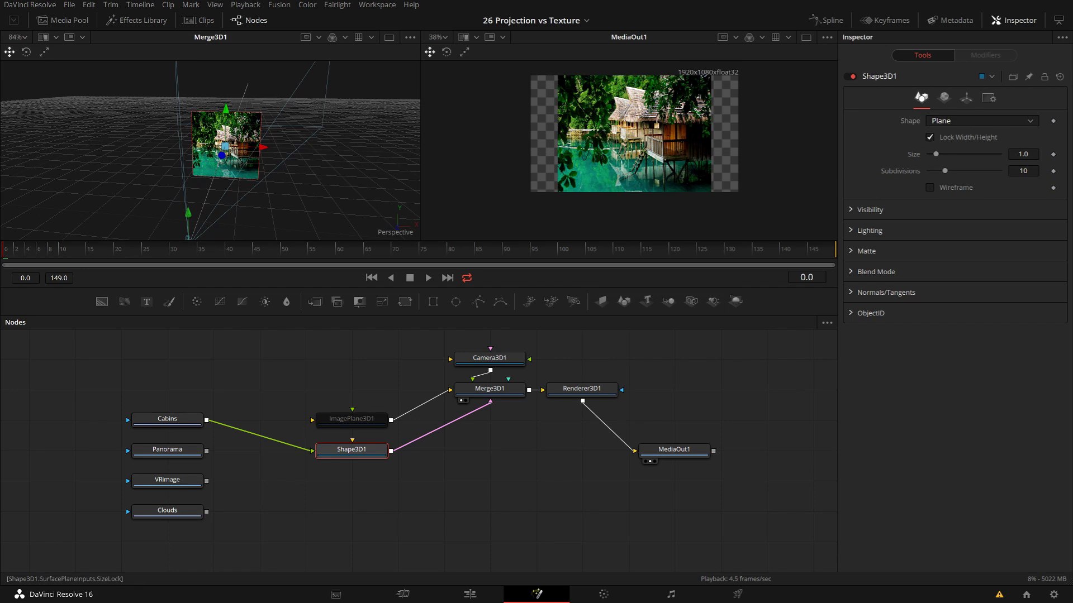
scroll(293, 131, up, 6)
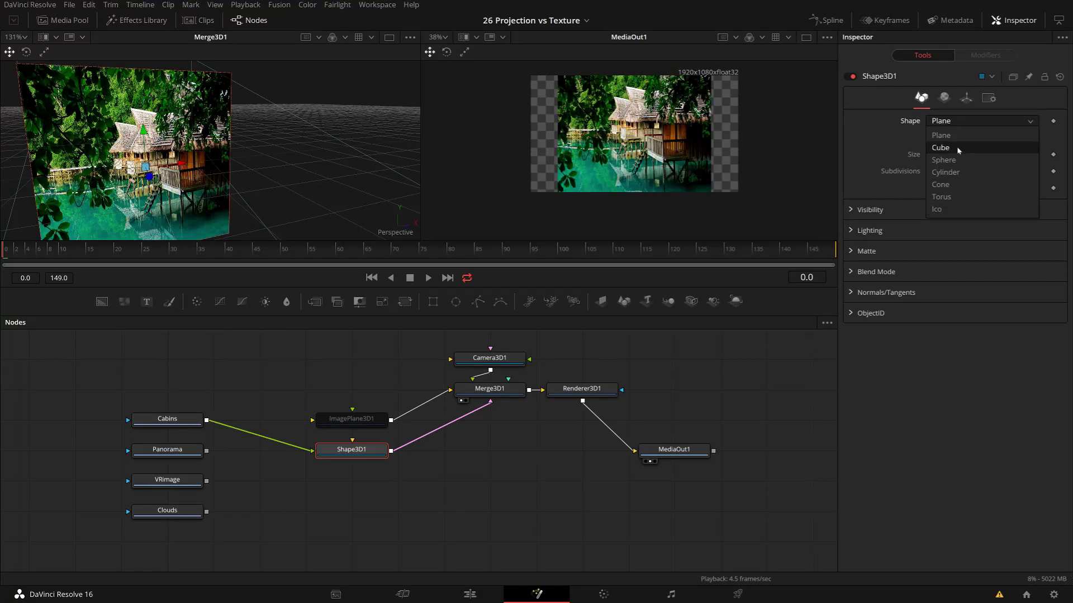
Switch Shape3D1 to a Cube, then to a Cylinder, orbiting to inspect each.
click(956, 147)
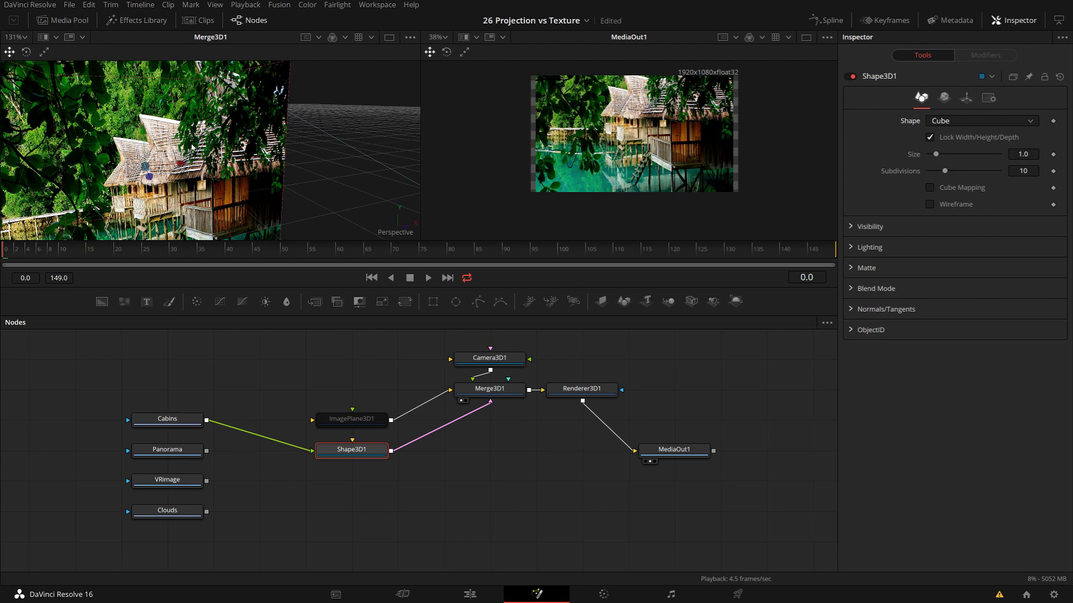
scroll(141, 126, down, 5)
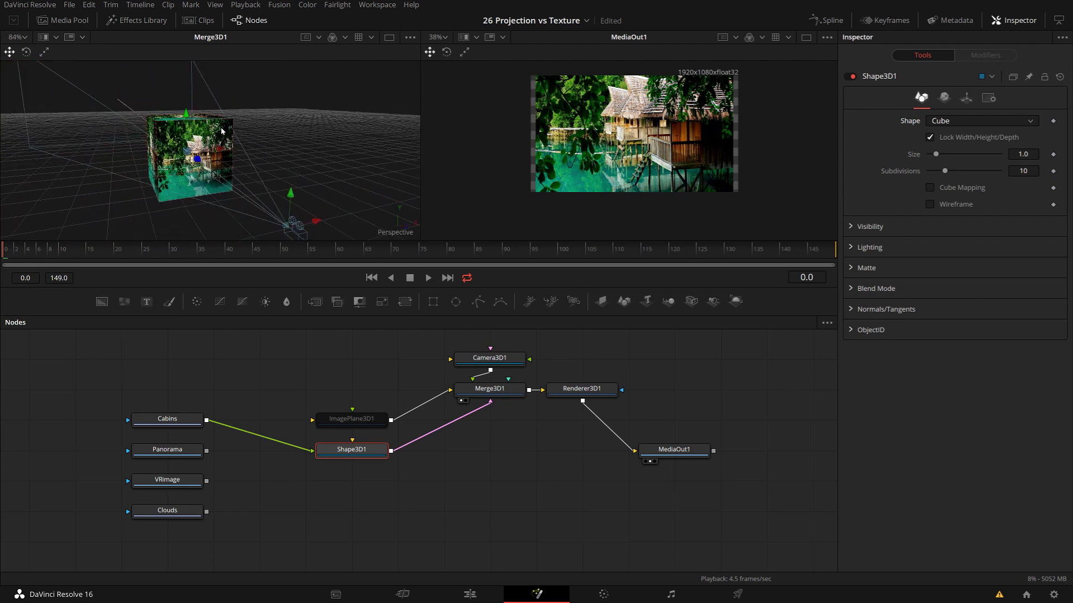
drag(141, 127, 168, 112)
scroll(247, 141, down, 5)
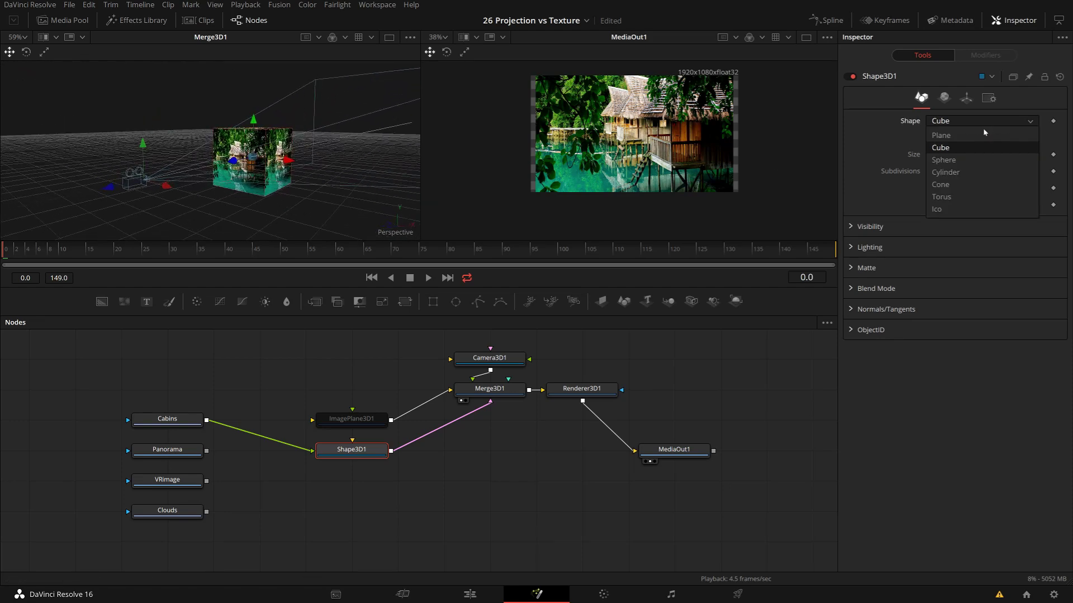
click(945, 173)
drag(312, 168, 295, 186)
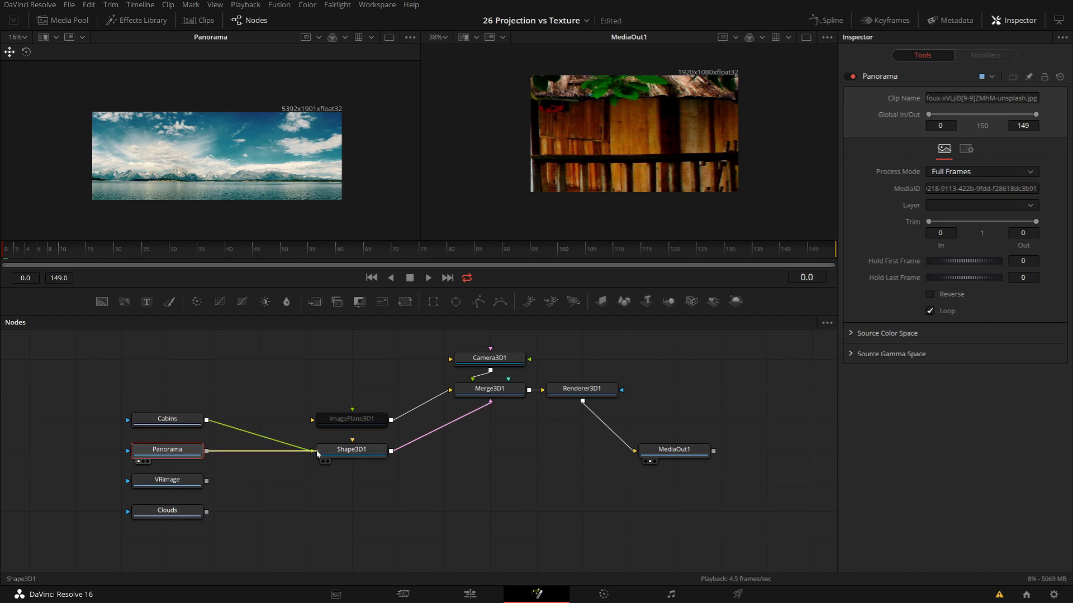
Texture Shape3D1 with Panorama and view the merged 3D scene.
drag(317, 453, 340, 454)
click(346, 450)
key(1)
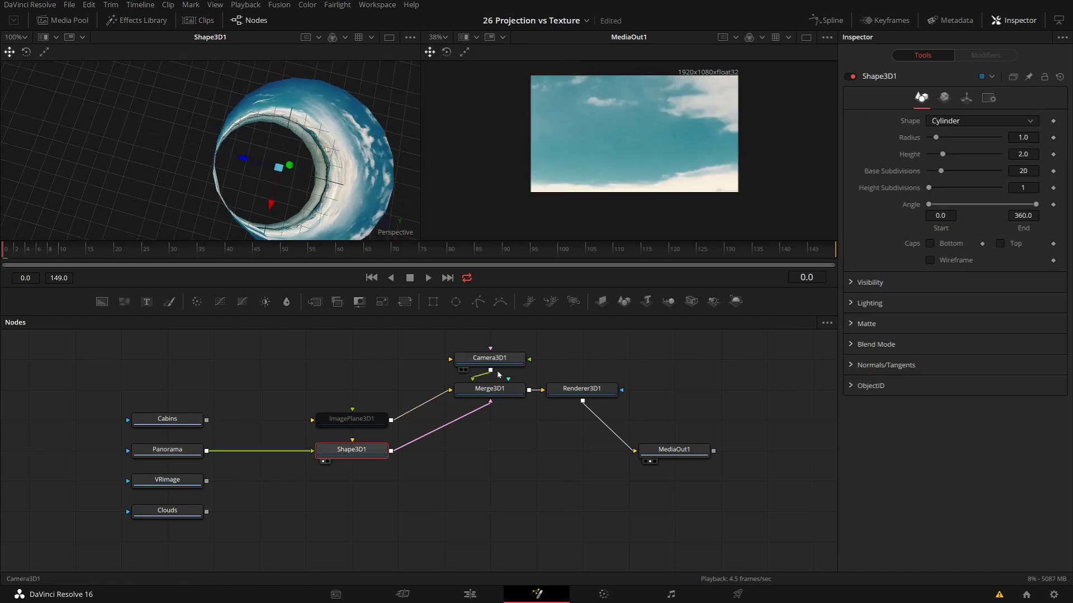
click(499, 393)
key(1)
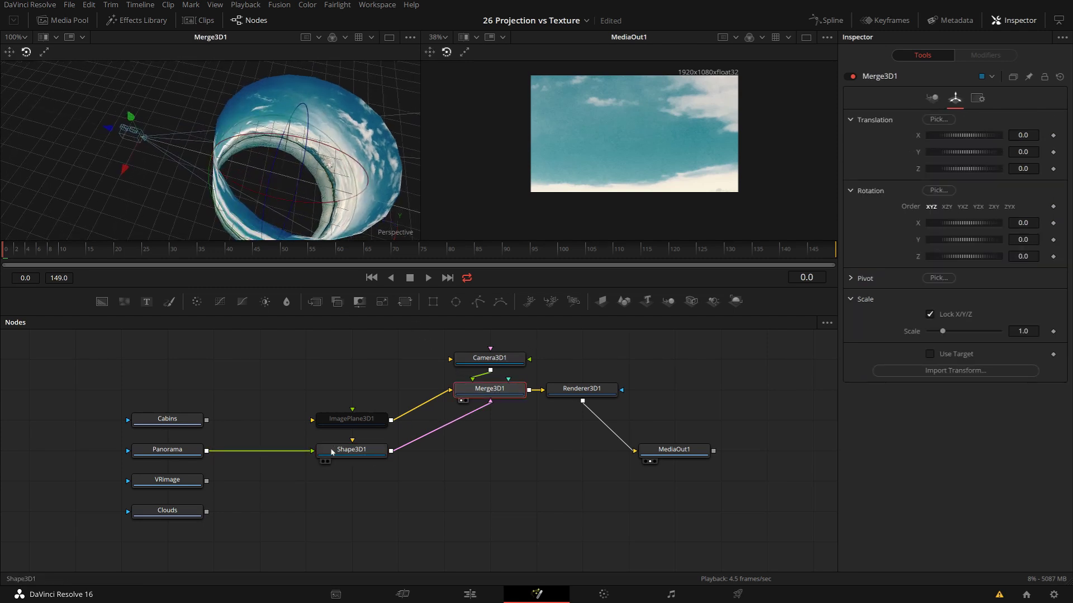
Set the Shape3D1 cylinder radius to about 5.43.
click(346, 456)
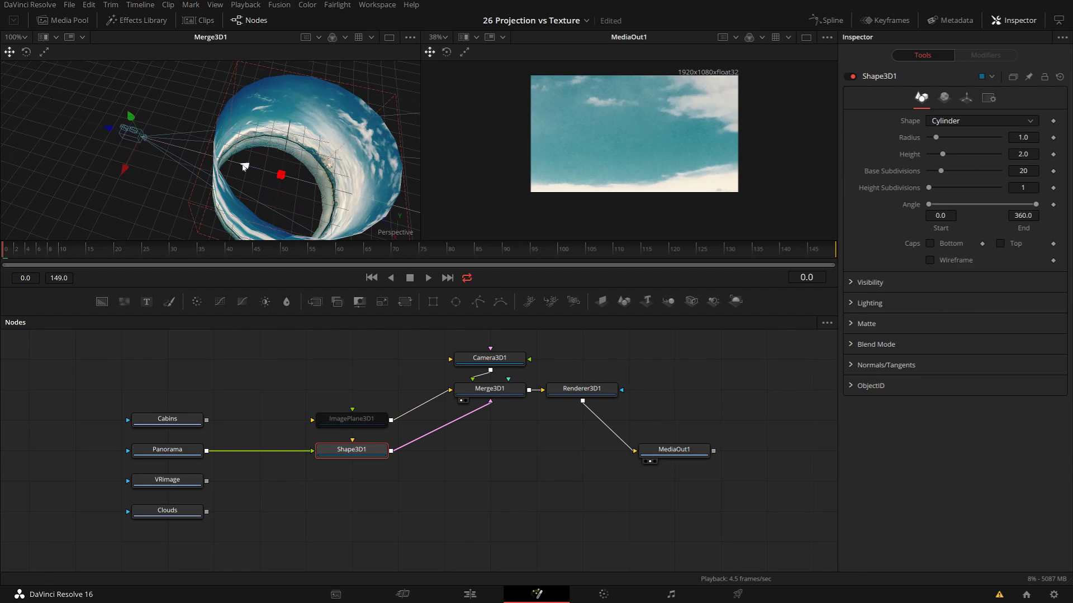
drag(245, 167, 165, 179)
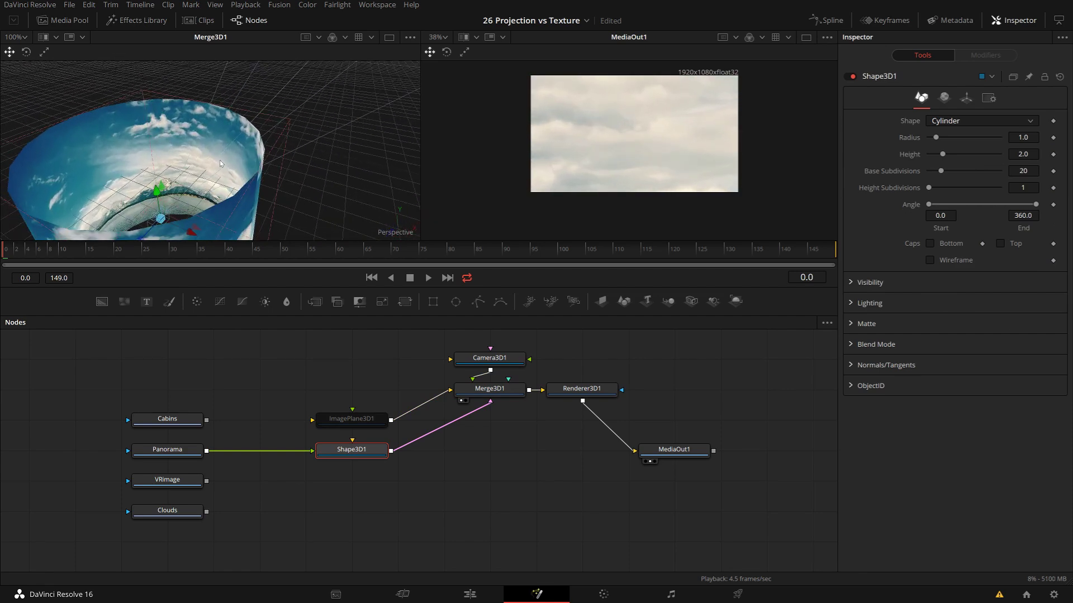
key(f)
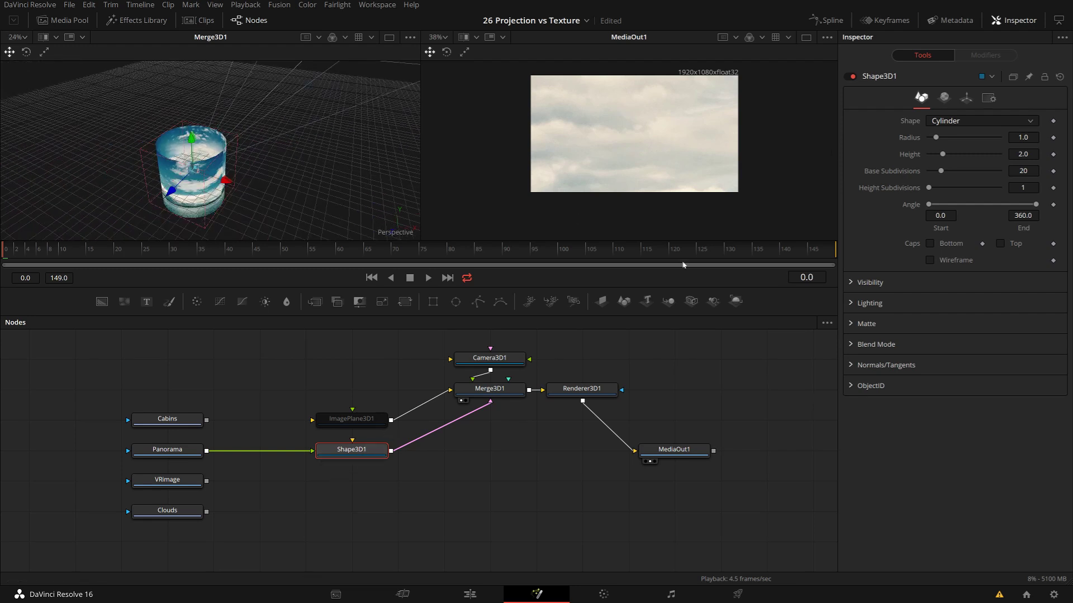
drag(938, 139, 967, 145)
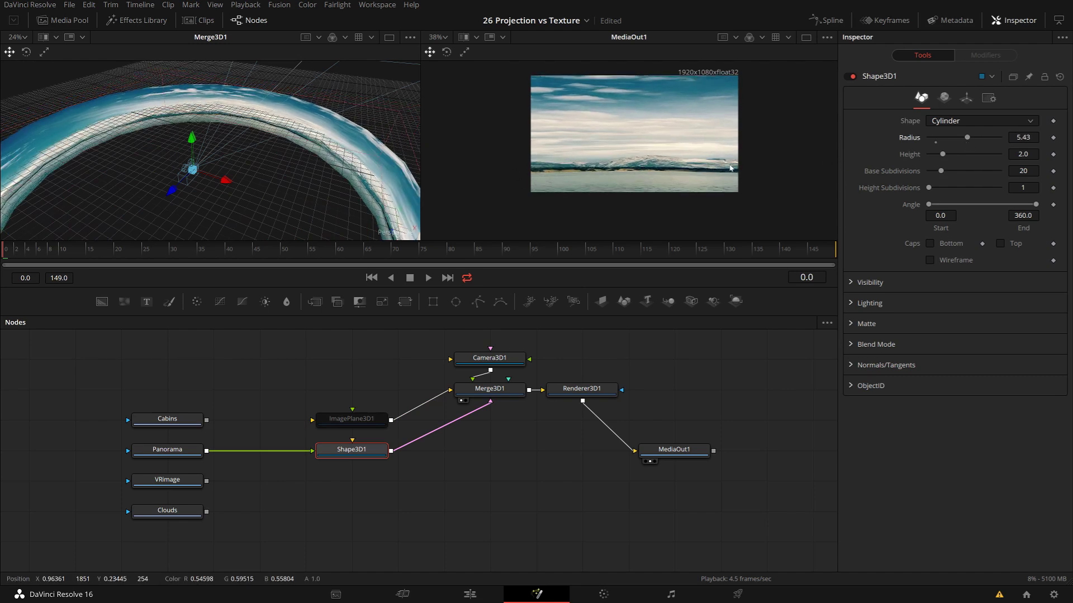
drag(156, 168, 144, 134)
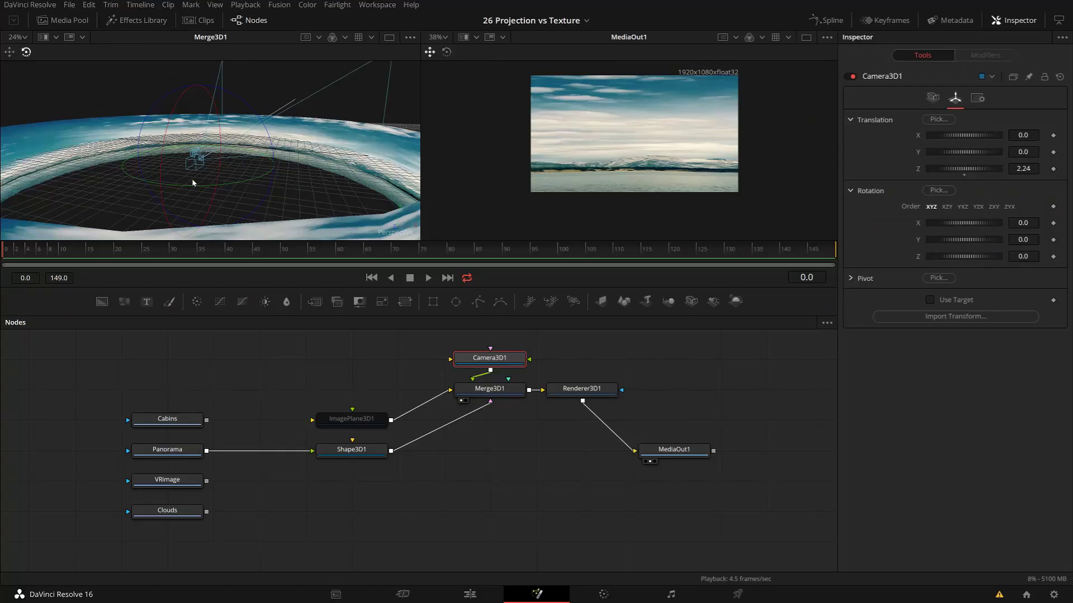
Rotate Camera3D1 to a Y rotation of about 5.42.
mouse_move(198, 188)
mouse_down()
mouse_move(311, 171)
mouse_move(168, 170)
mouse_move(226, 172)
mouse_move(202, 178)
mouse_up()
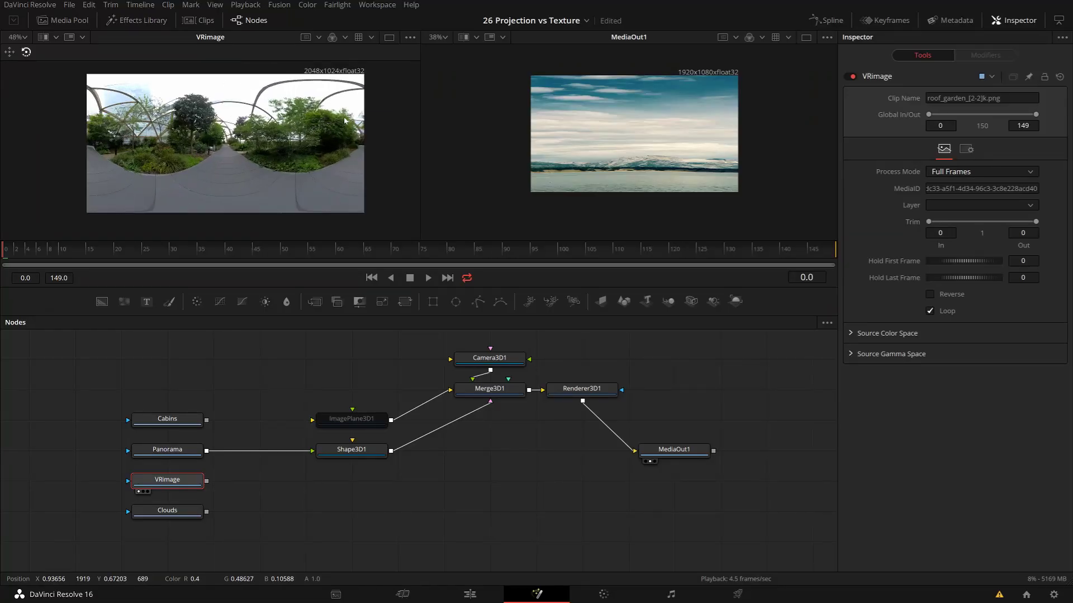
scroll(152, 105, up, 5)
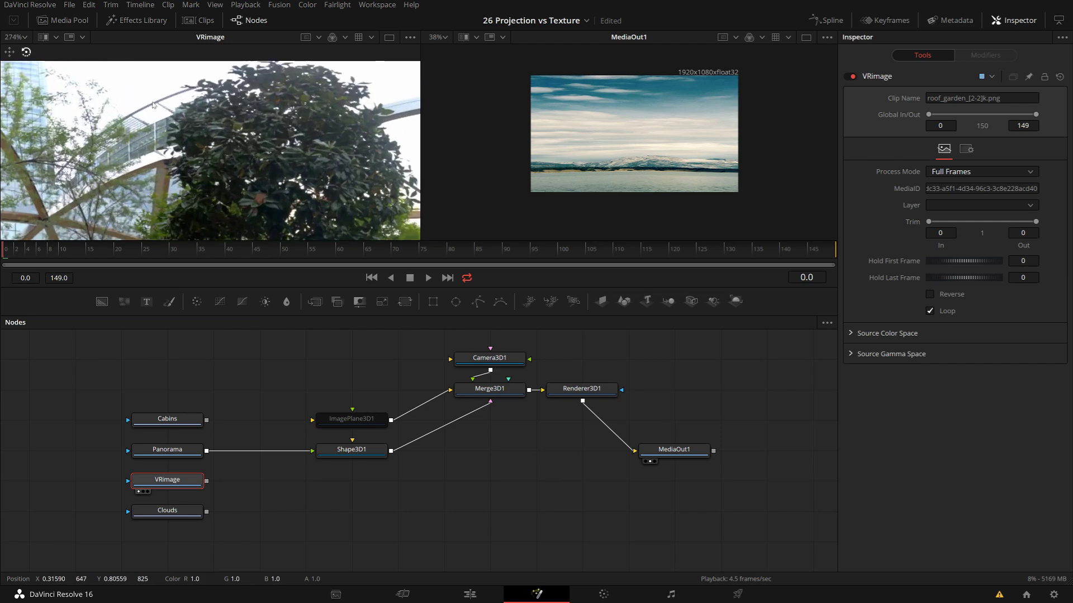
Show Shape3D1's cylinder settings (radius 5.43, height 2.0).
scroll(152, 104, down, 4)
click(351, 450)
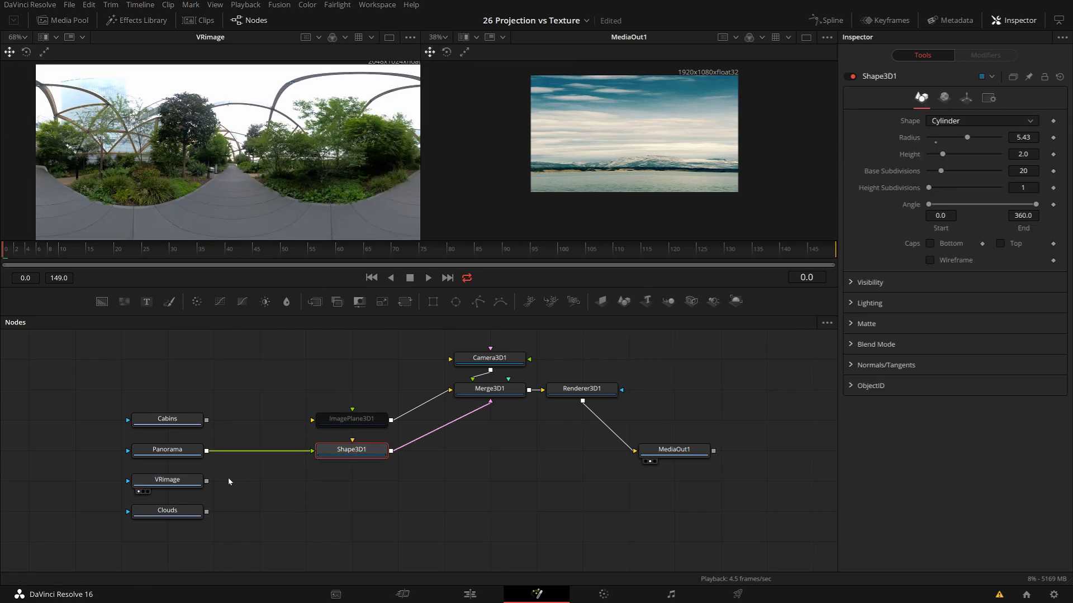
Feed VRimage into Shape3D1, make it a Sphere, and set radius 10.0.
drag(311, 454, 337, 451)
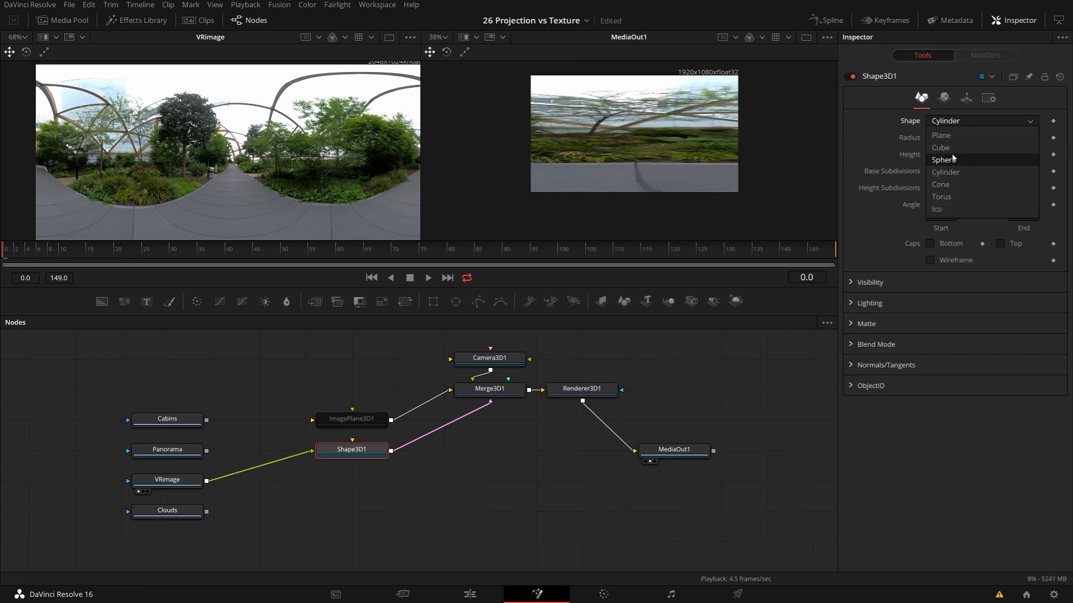
click(981, 120)
click(950, 155)
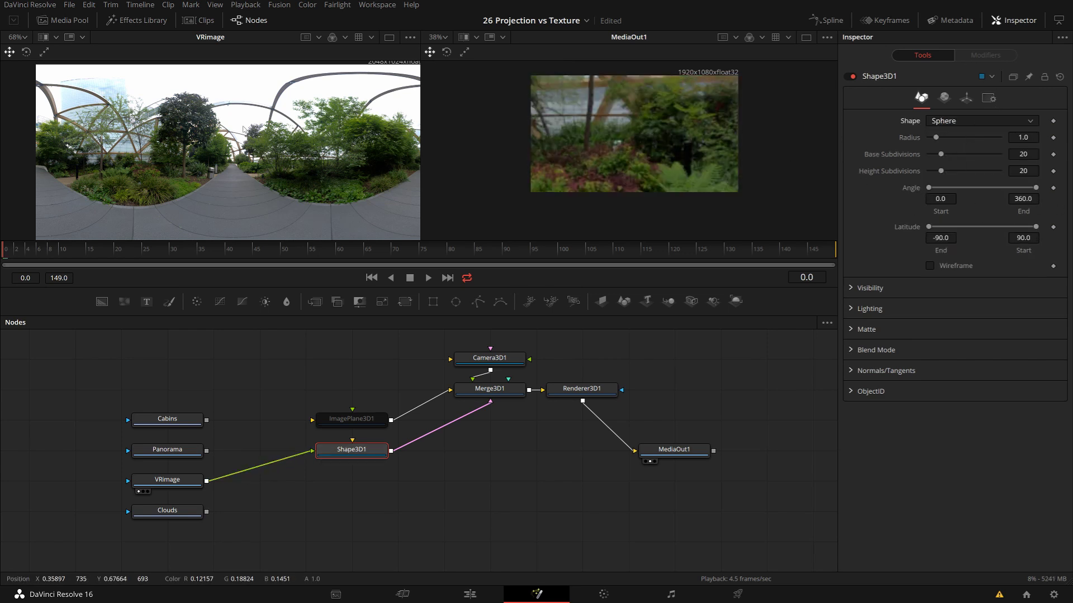
scroll(314, 142, down, 3)
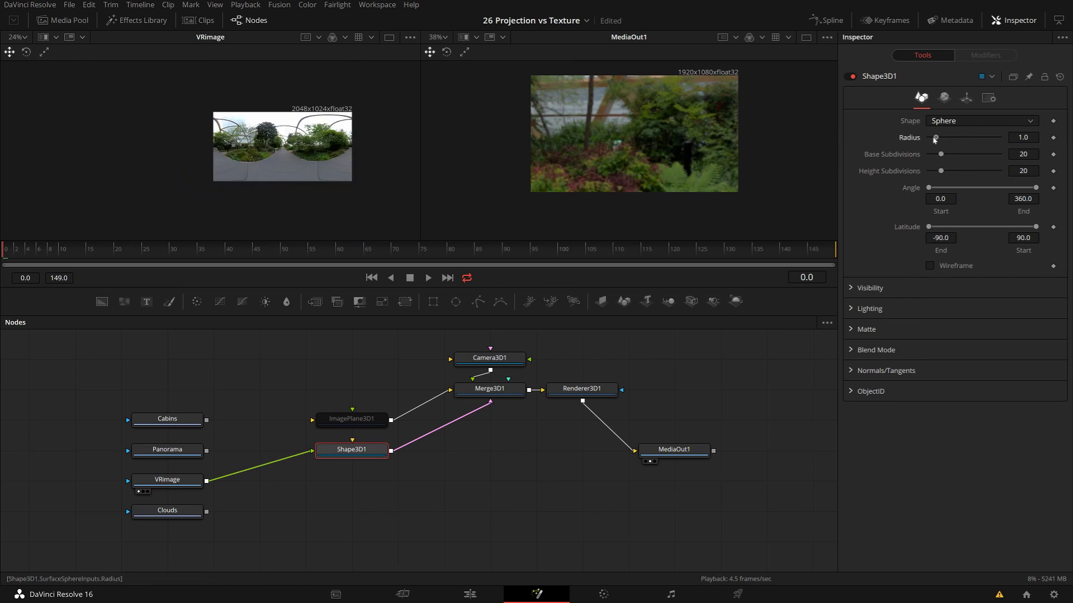
drag(935, 140, 989, 144)
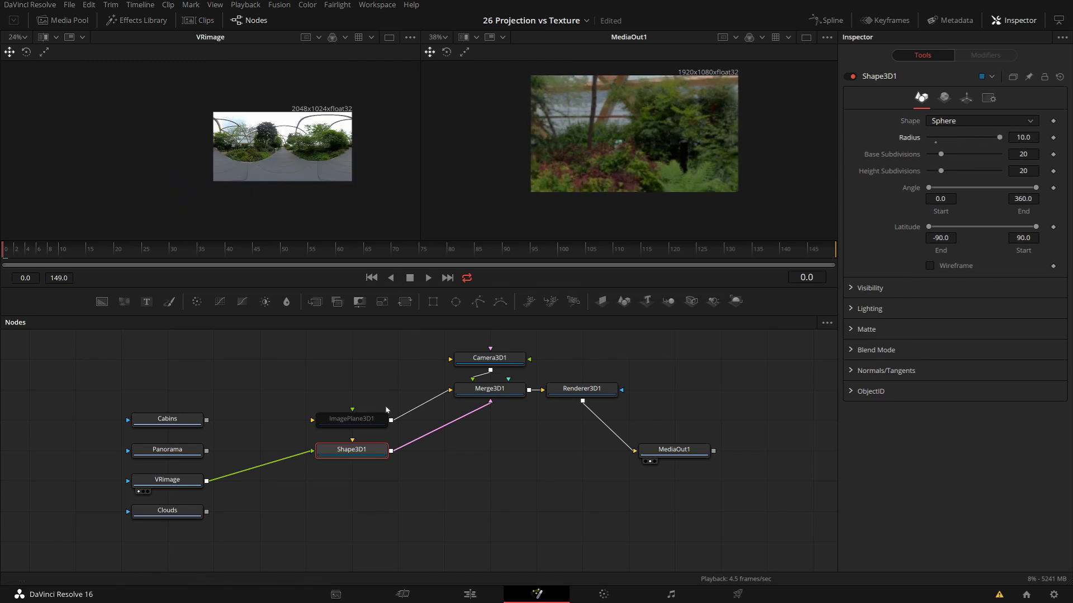
View and orbit the Merge3D1 scene, then select the Clouds image node.
key(1)
click(508, 394)
key(1)
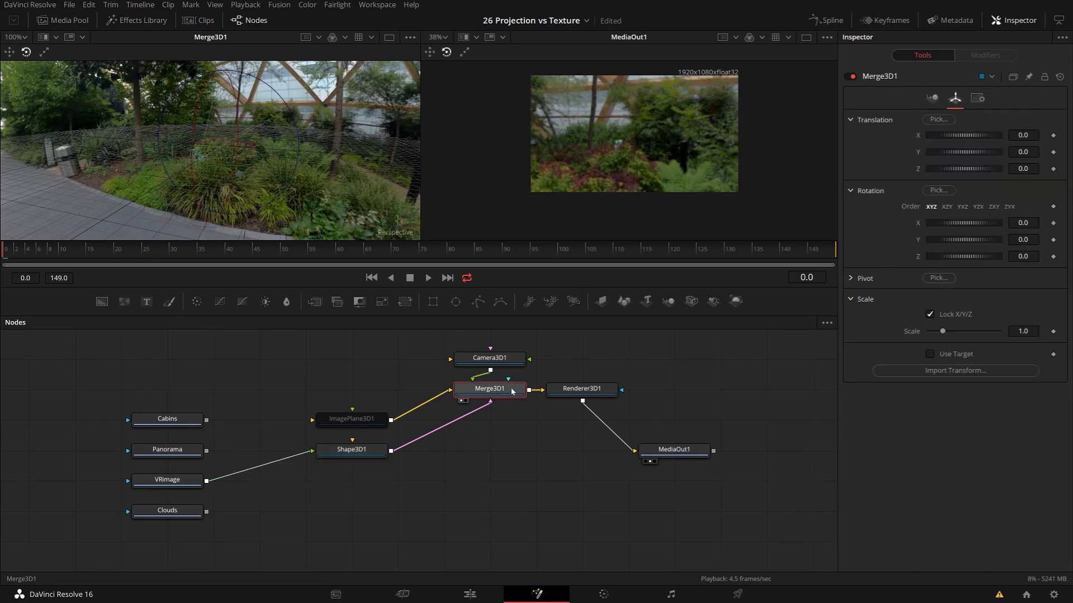
drag(285, 132, 92, 156)
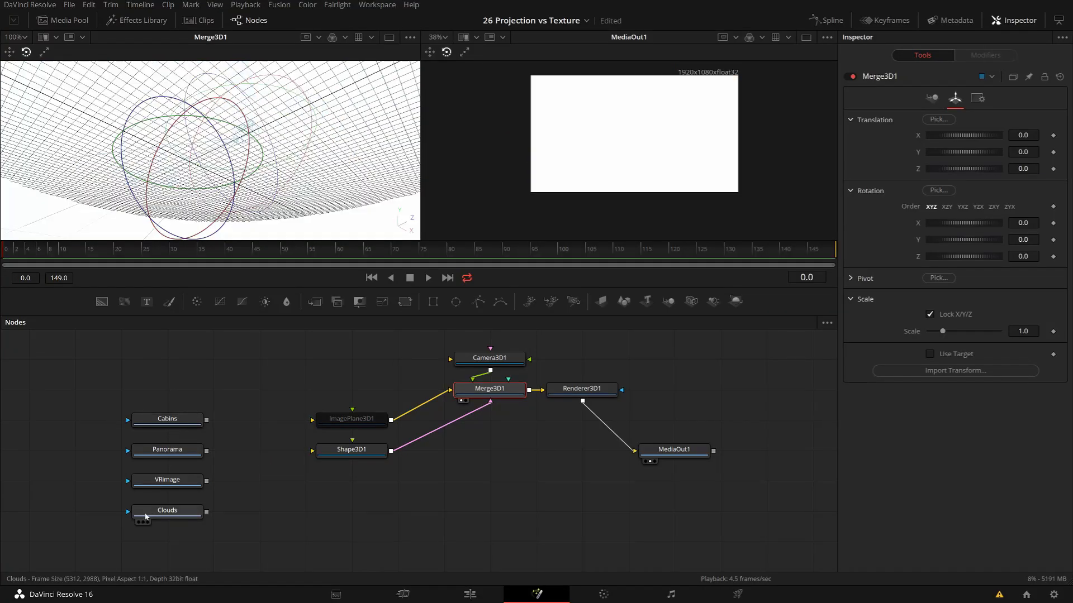
click(146, 517)
Fit the Clouds image in the left viewer and add Camera3D2 after it.
key(1)
key(ctrl+f)
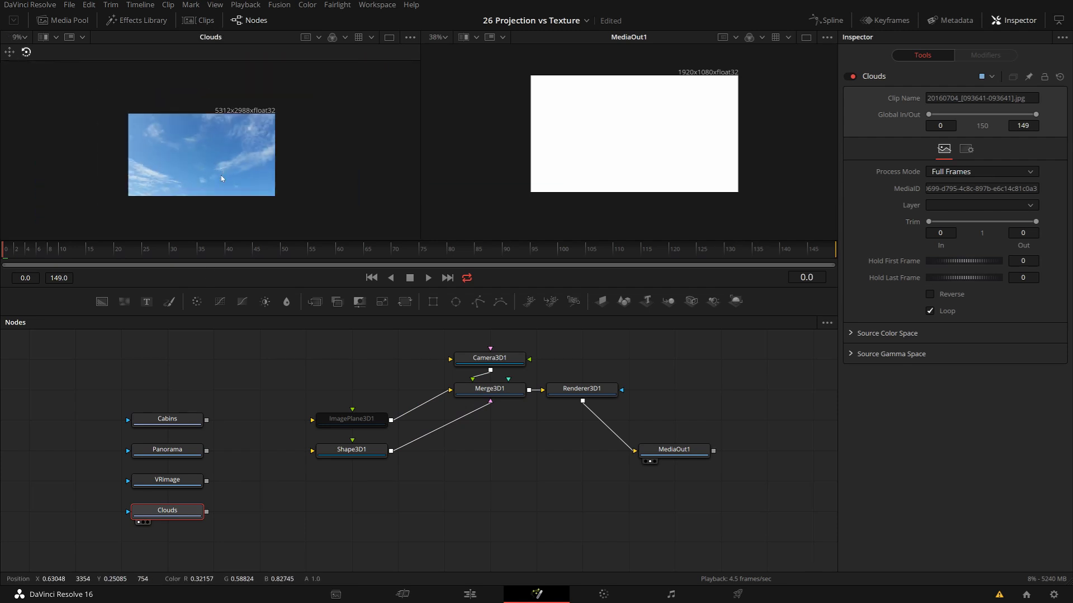
scroll(222, 178, up, 1)
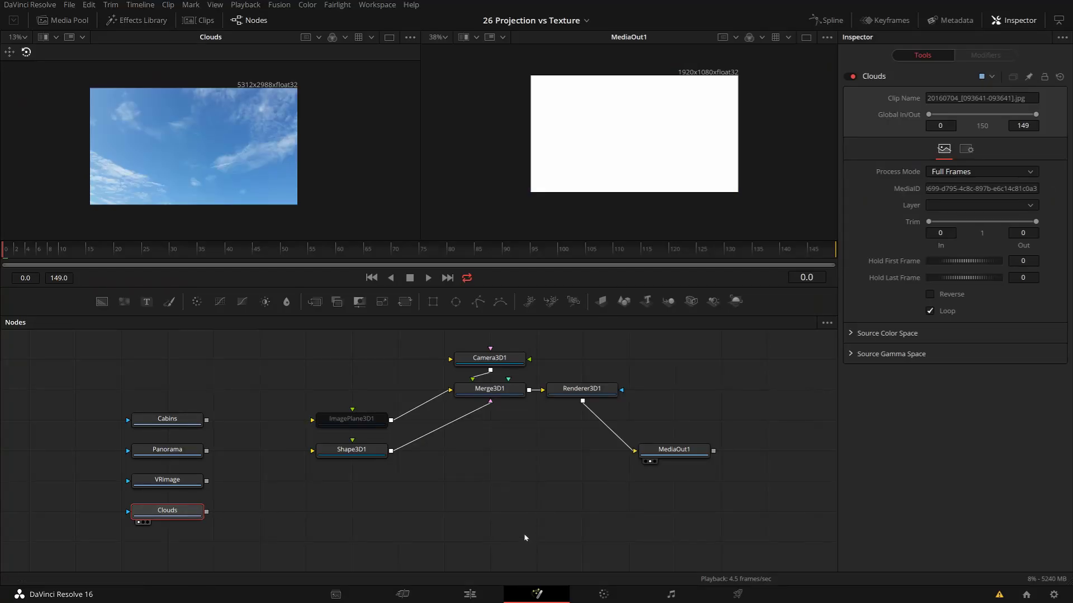
click(691, 302)
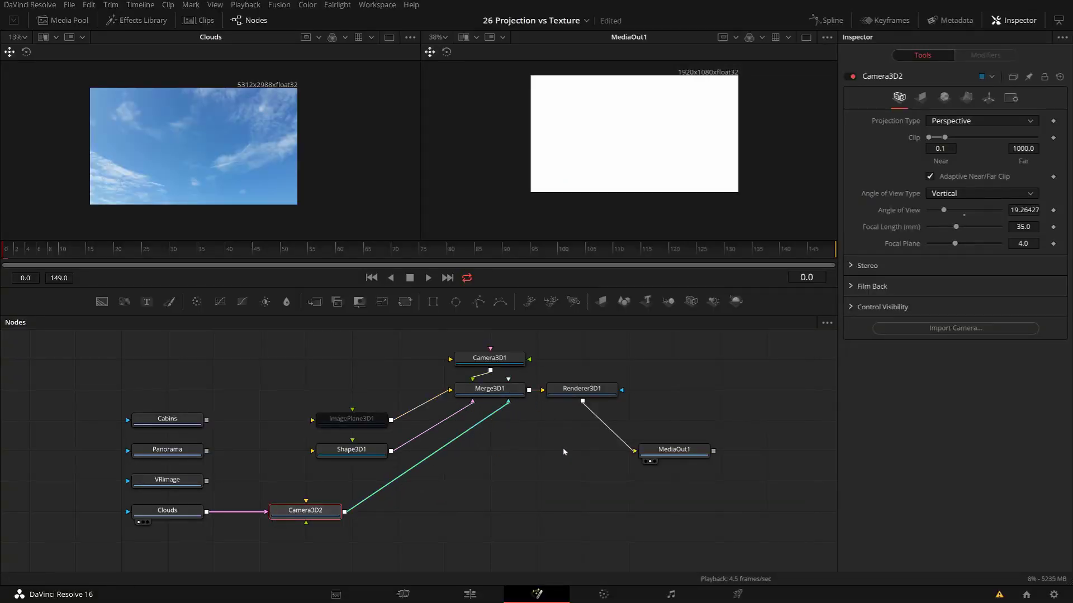
Select Merge3D1, now fed by ImagePlane3D1, Shape3D1 and Camera3D2.
click(520, 394)
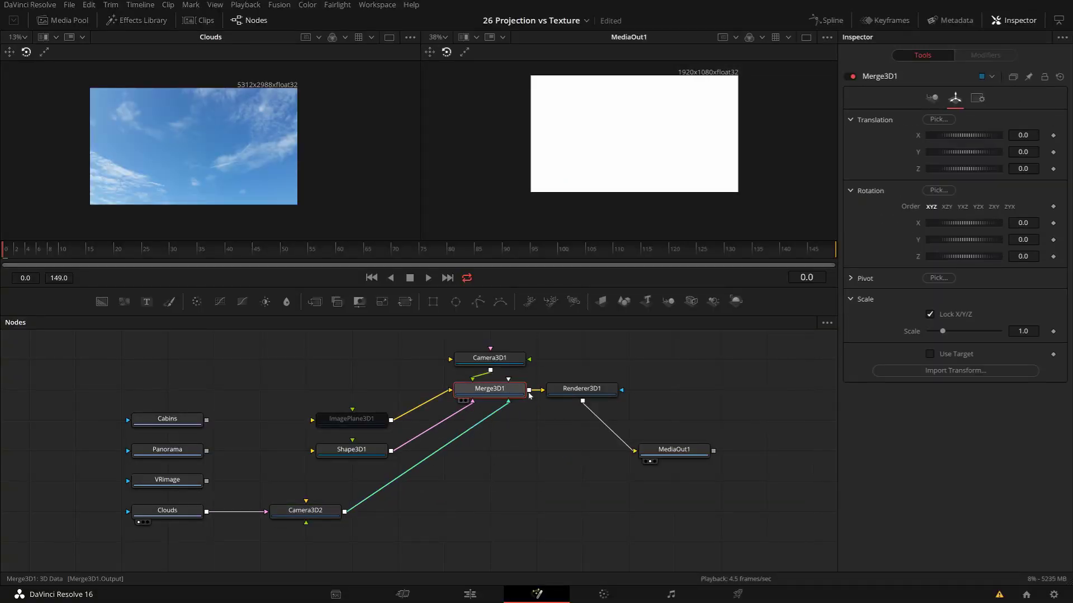
View the merged scene and change Shape3D1 from a sphere to a plane.
key(1)
scroll(275, 231, down, 3)
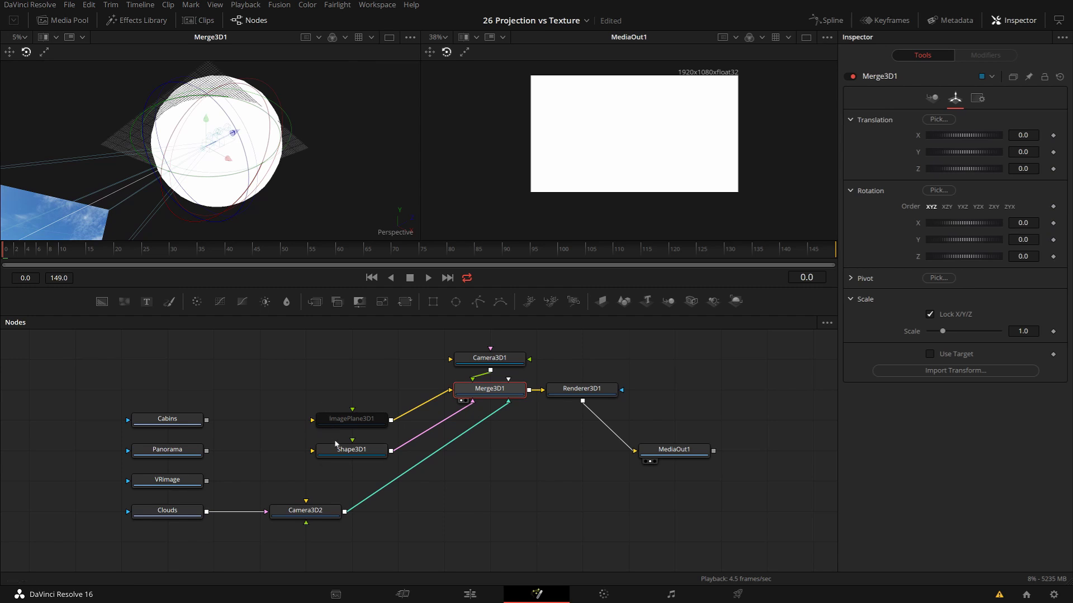
click(343, 457)
click(948, 121)
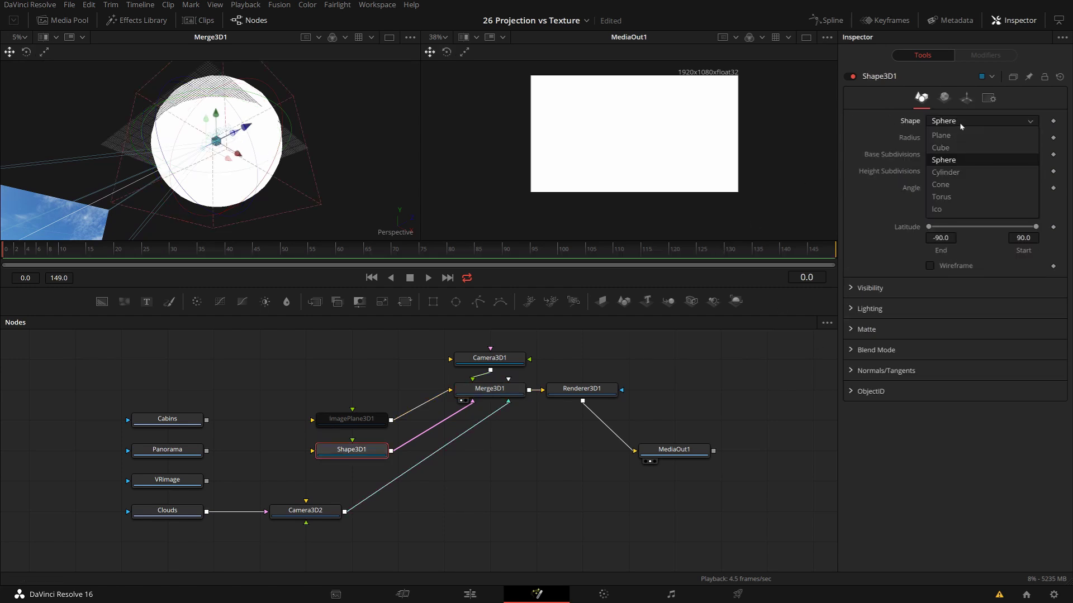
click(951, 133)
Orbit closer to the planes and move Camera3D2 onto the white plane.
drag(249, 152, 323, 298)
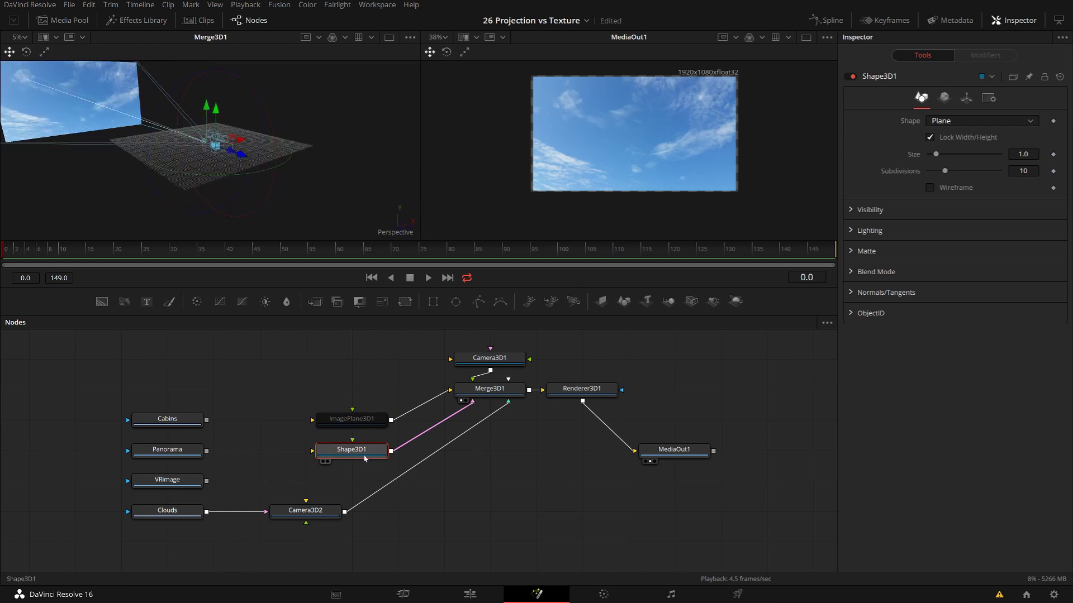
drag(221, 188, 244, 182)
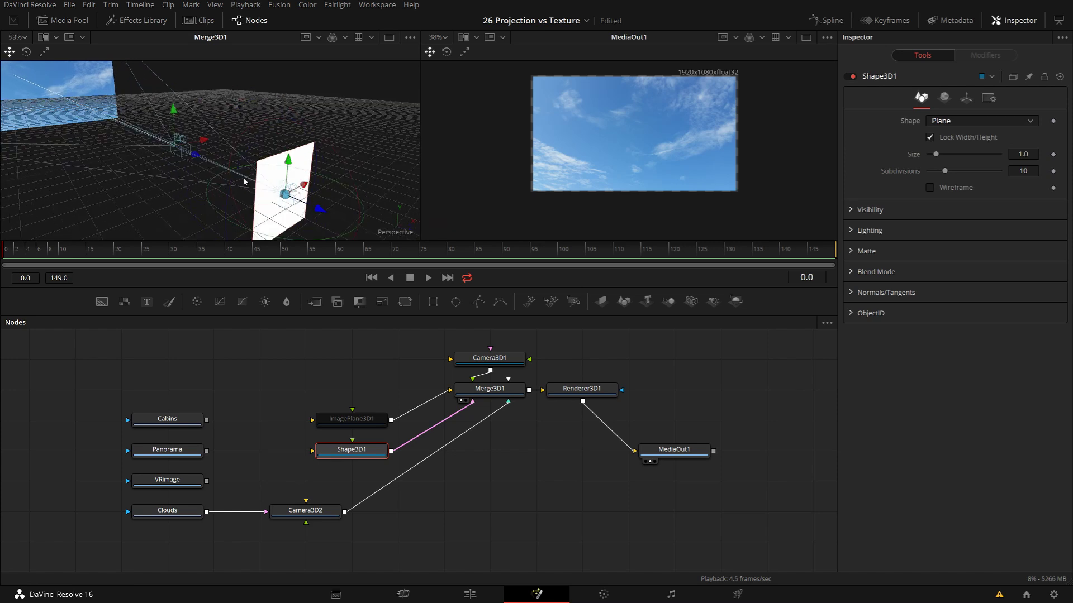
click(166, 513)
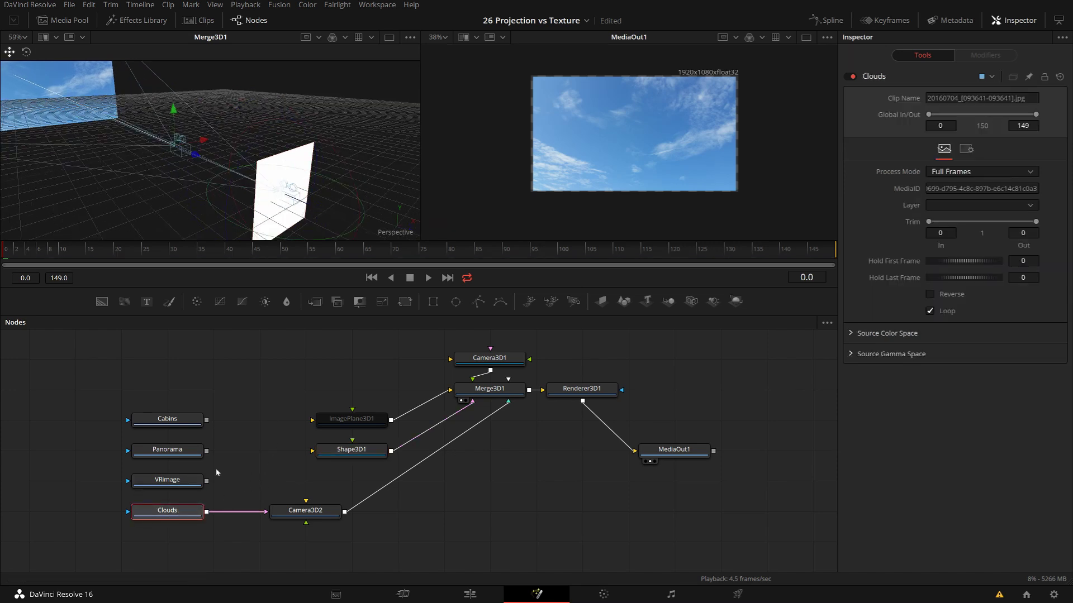
click(298, 510)
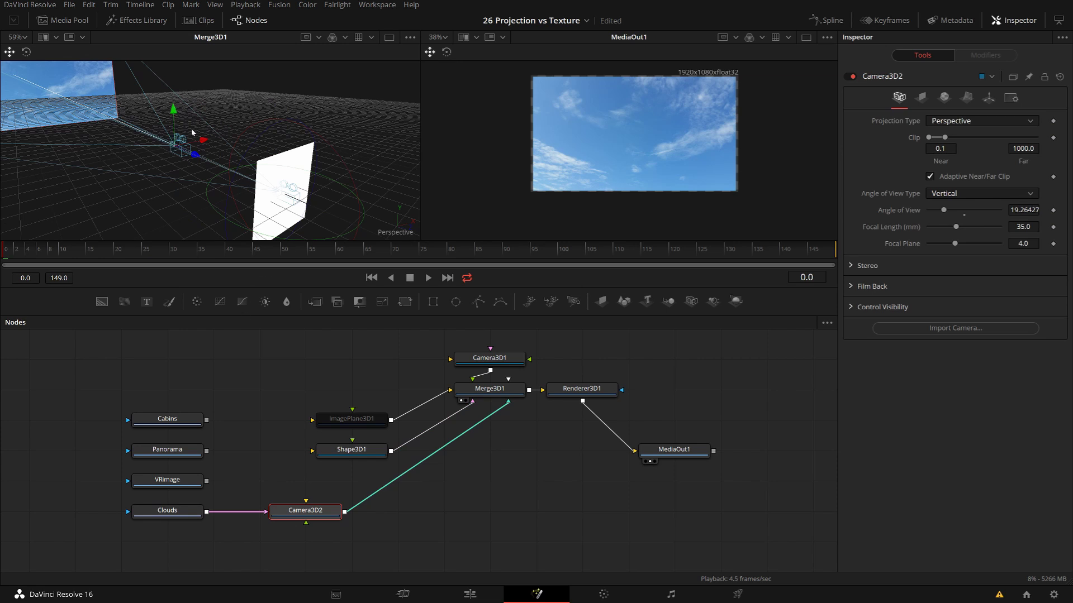
drag(226, 170, 289, 193)
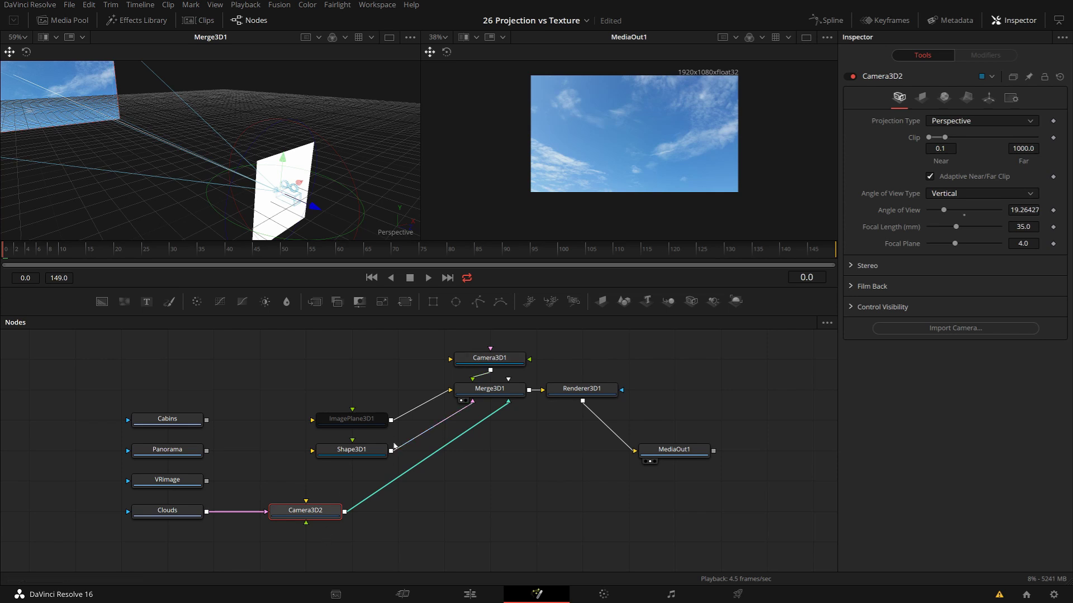
Reset the Shape3D1 plane's Translation Z to 0.0 and orbit to a near-front view.
click(370, 455)
click(966, 99)
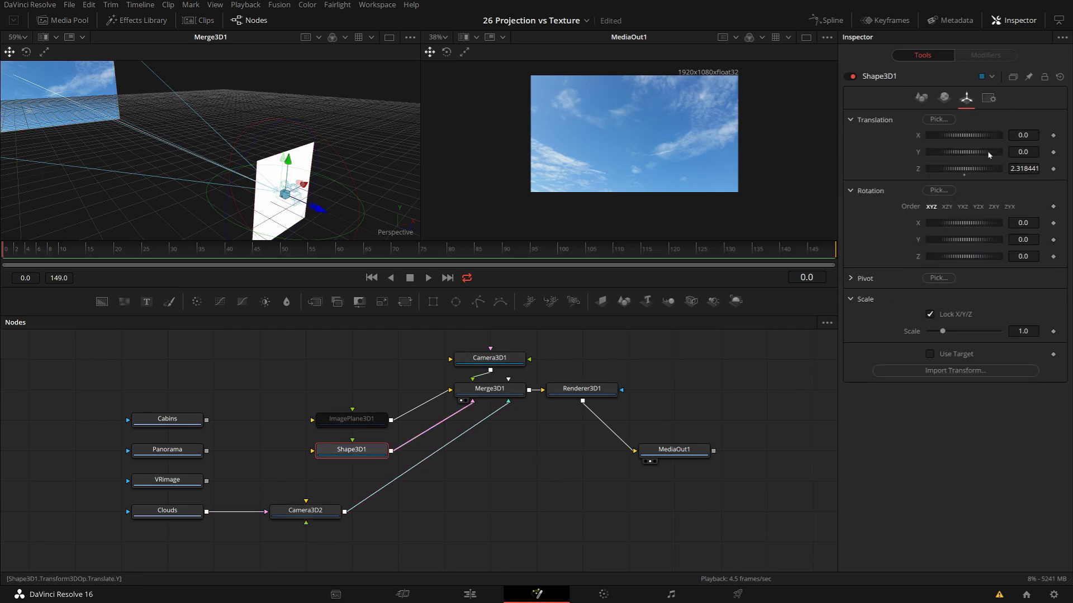
double_click(965, 175)
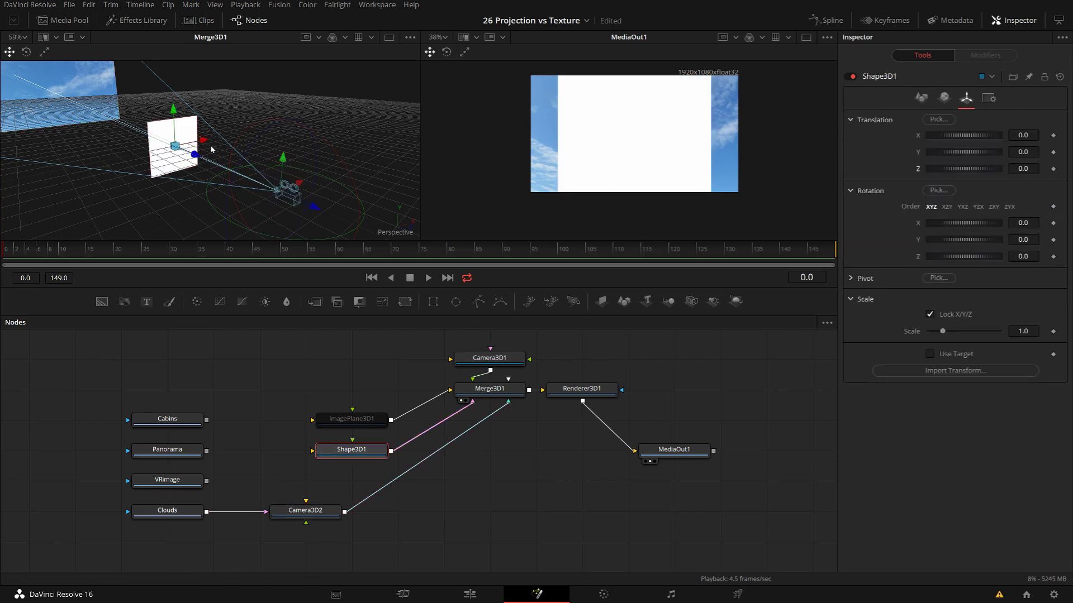
scroll(251, 140, down, 3)
drag(292, 132, 333, 207)
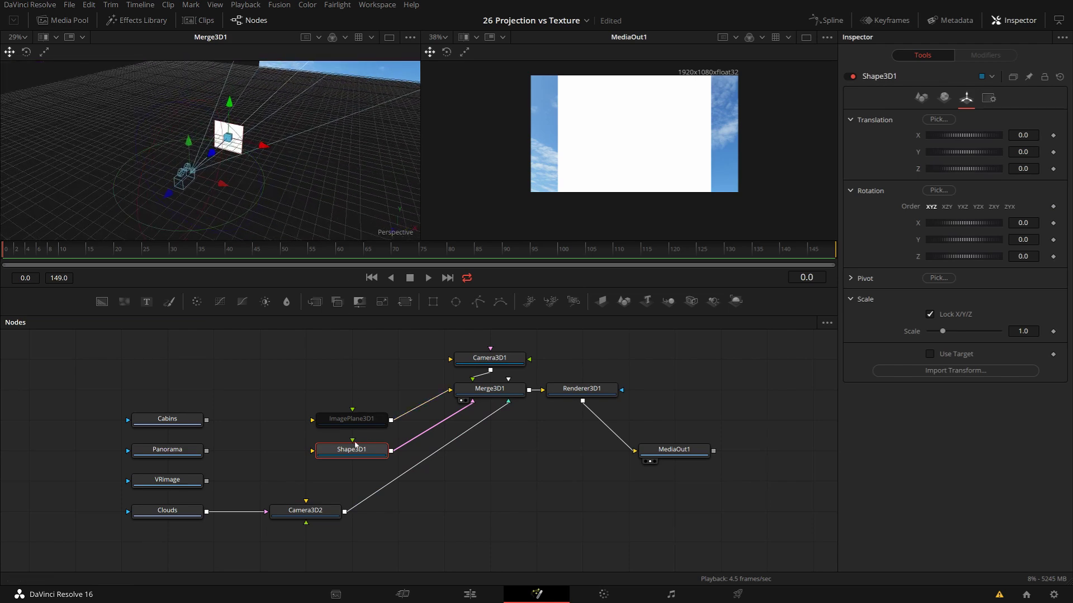
drag(233, 116, 269, 146)
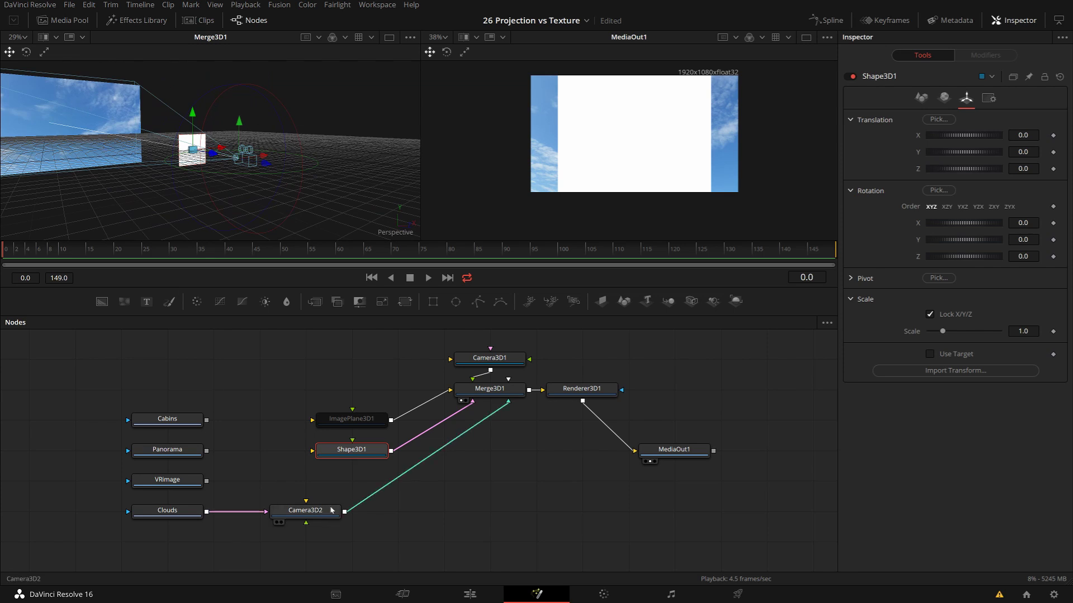
On Camera3D2, disable the image plane and enable camera projection, then turn off renderer shadows.
click(305, 510)
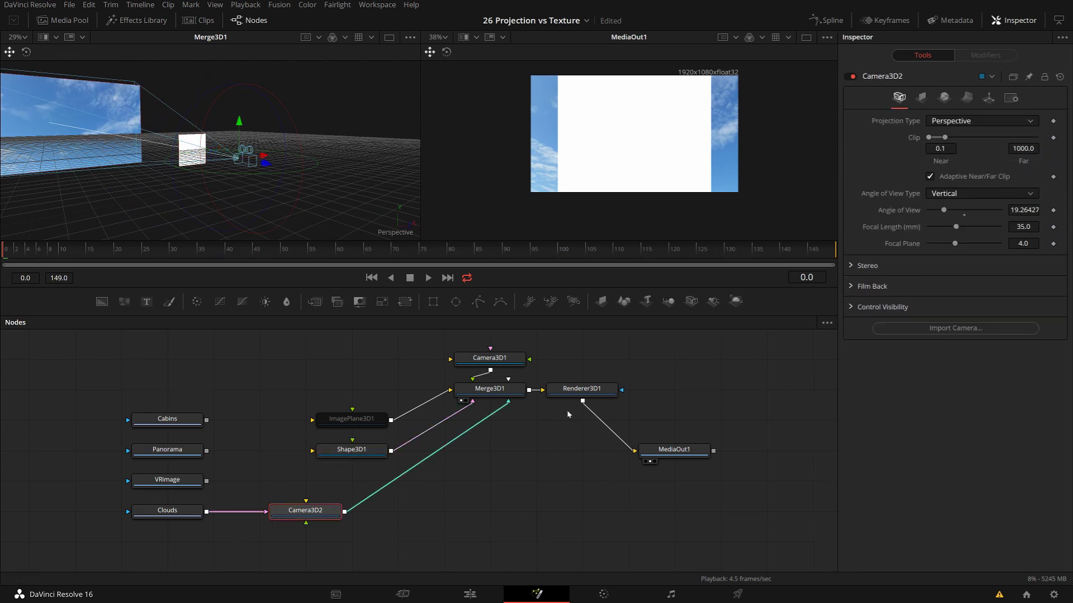
click(968, 98)
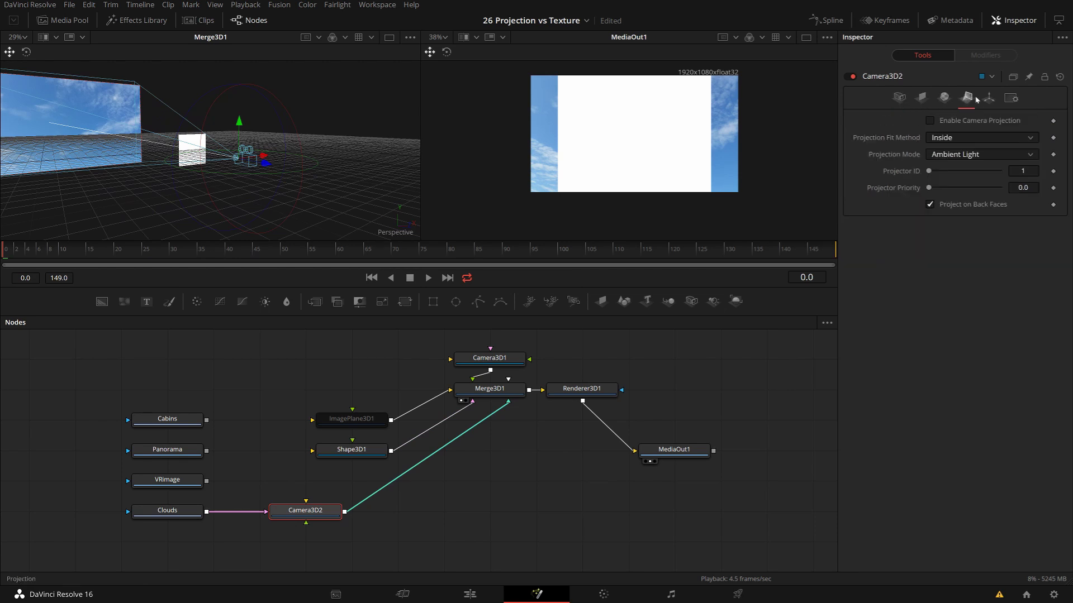
click(922, 98)
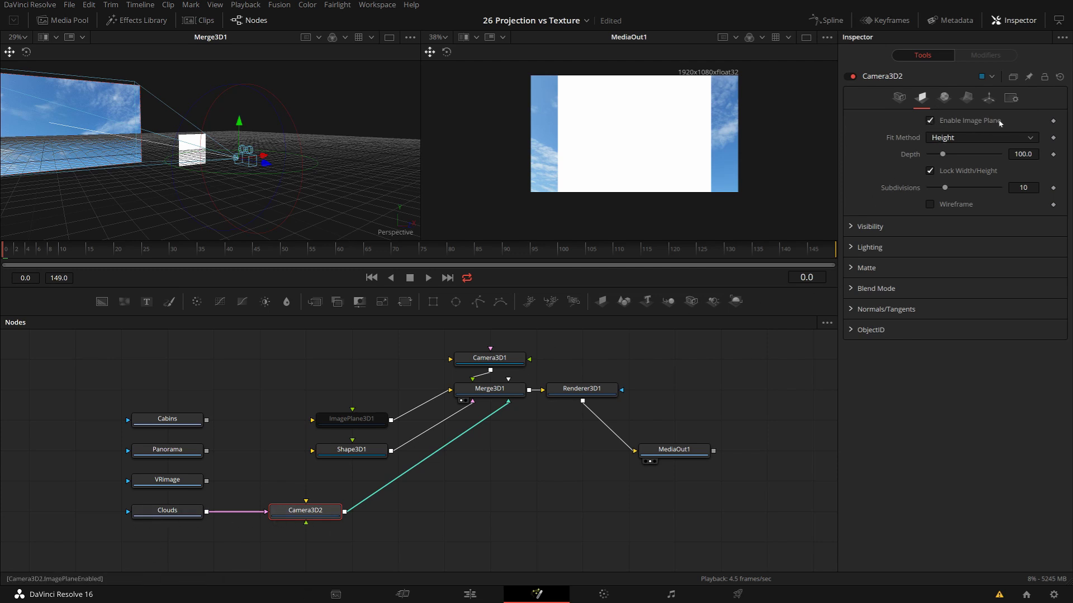
drag(252, 123, 187, 103)
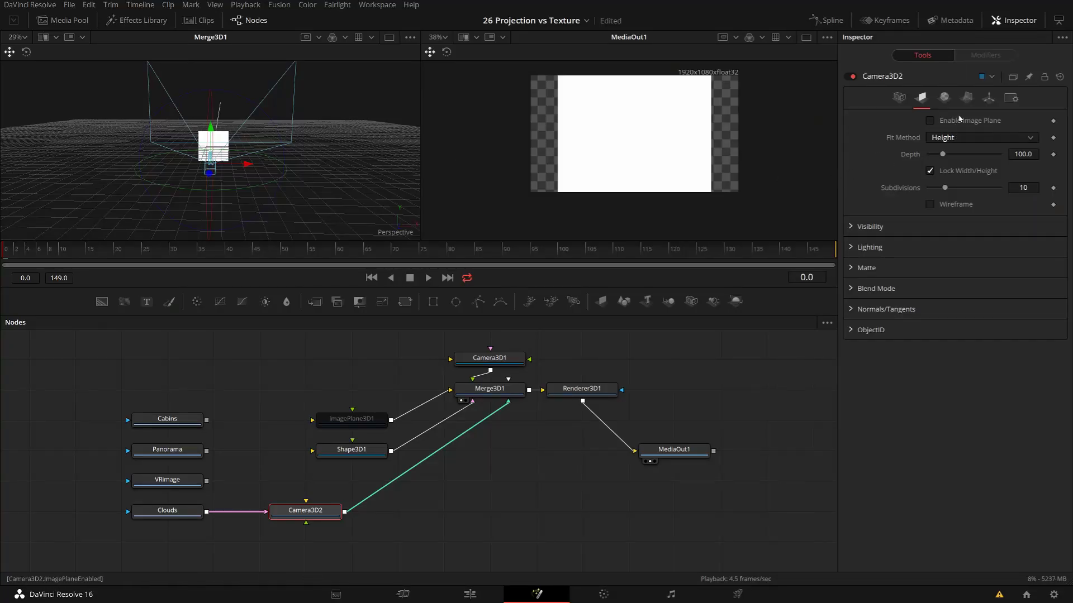
click(967, 98)
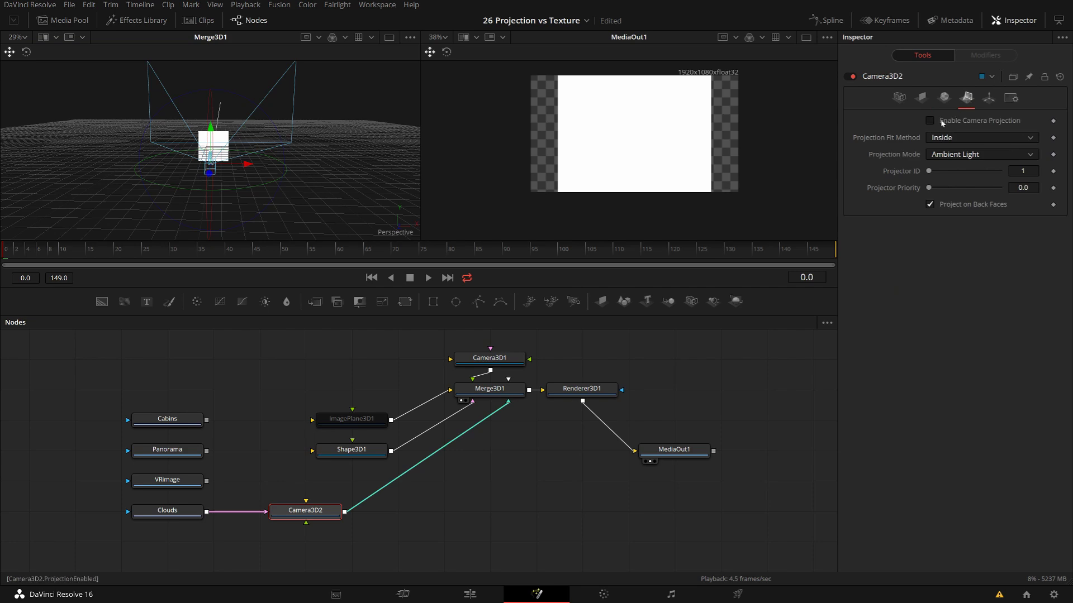
drag(194, 164, 247, 174)
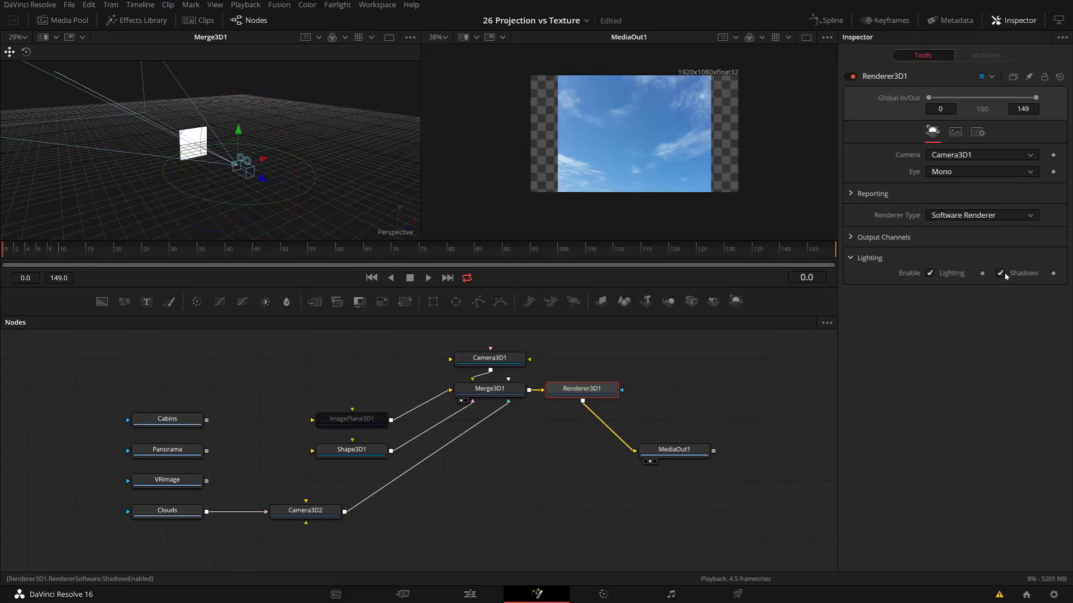
click(1001, 273)
Turn on Lighting in the 3D viewer's 3D Options.
right_click(276, 169)
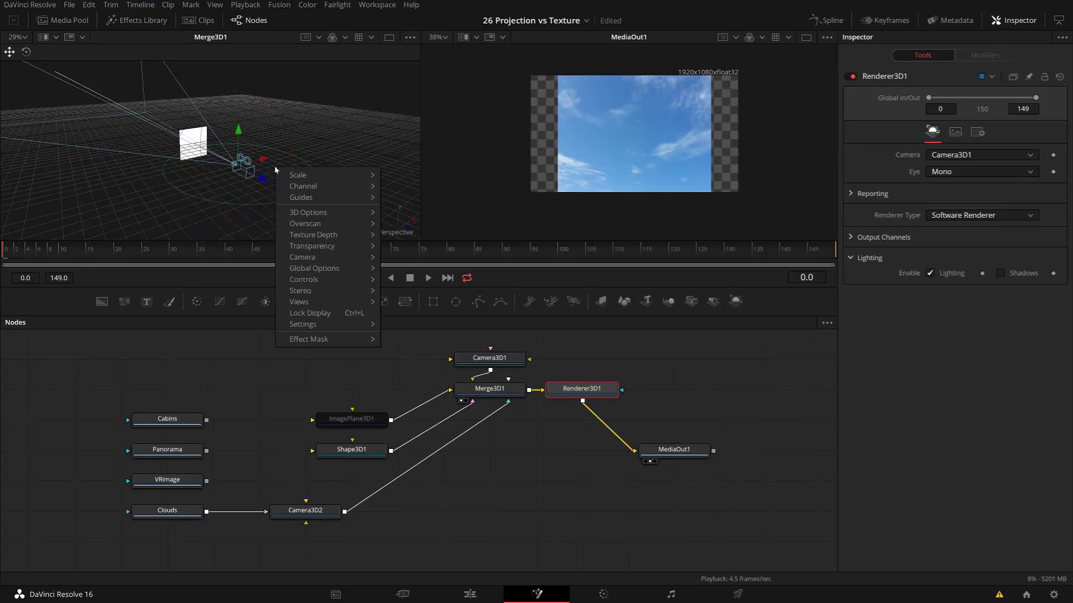
mouse_move(329, 211)
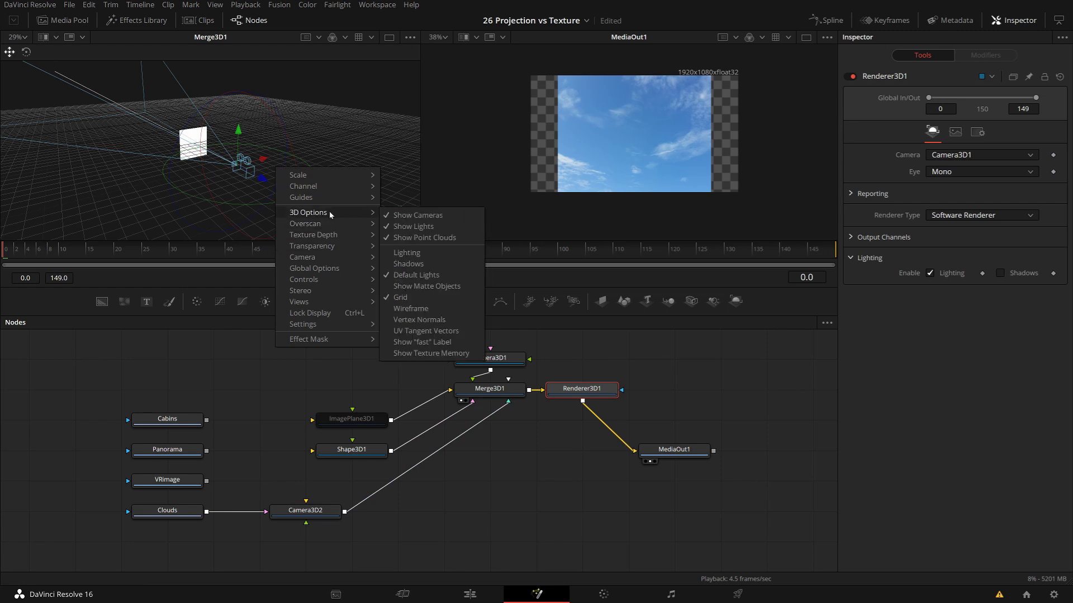
click(410, 256)
scroll(246, 117, up, 10)
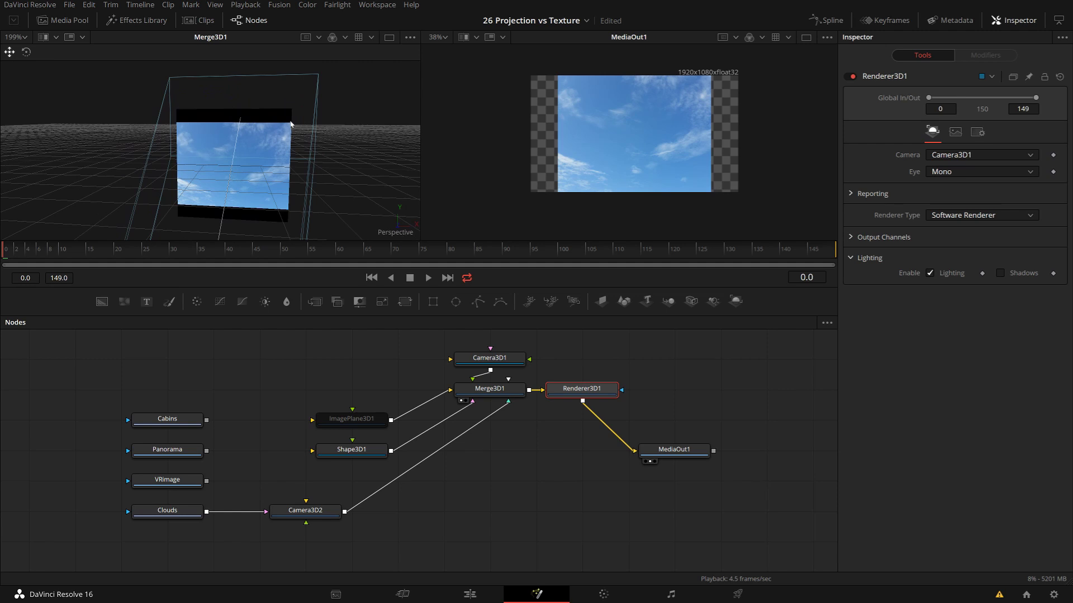
drag(290, 124, 310, 113)
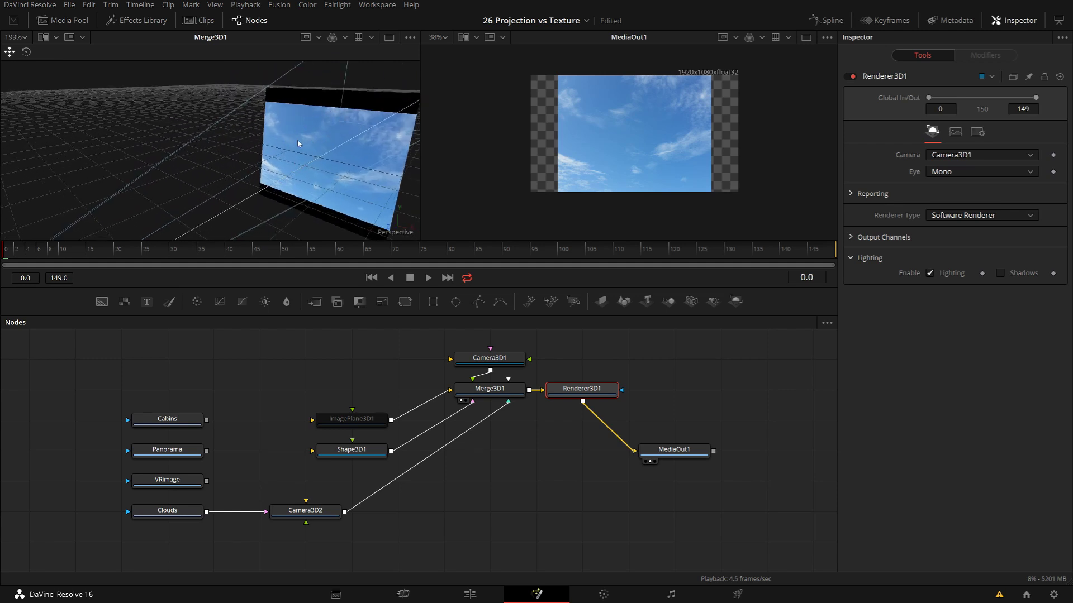
Move Shape3D1 along Z and rotate it about its vertical axis so clouds fill more of the render.
click(261, 191)
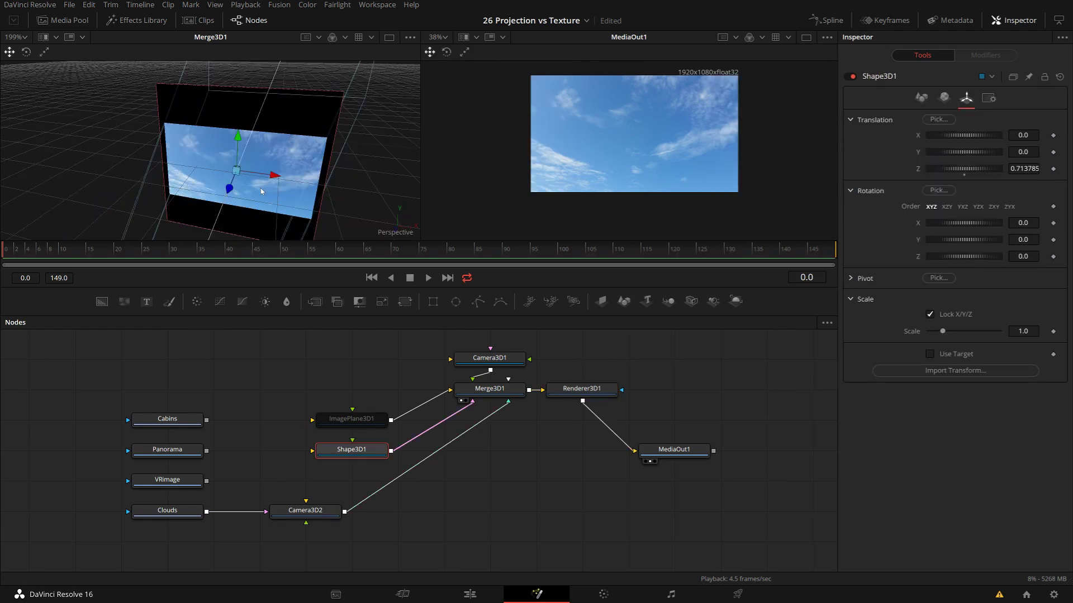
drag(229, 187, 306, 118)
drag(299, 159, 256, 193)
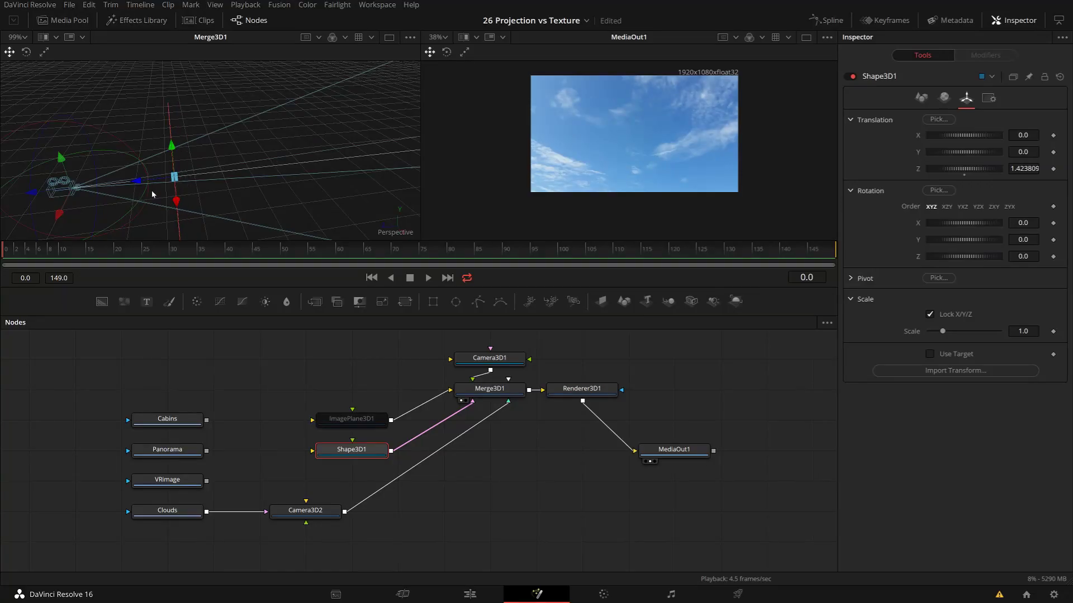
drag(162, 193, 350, 162)
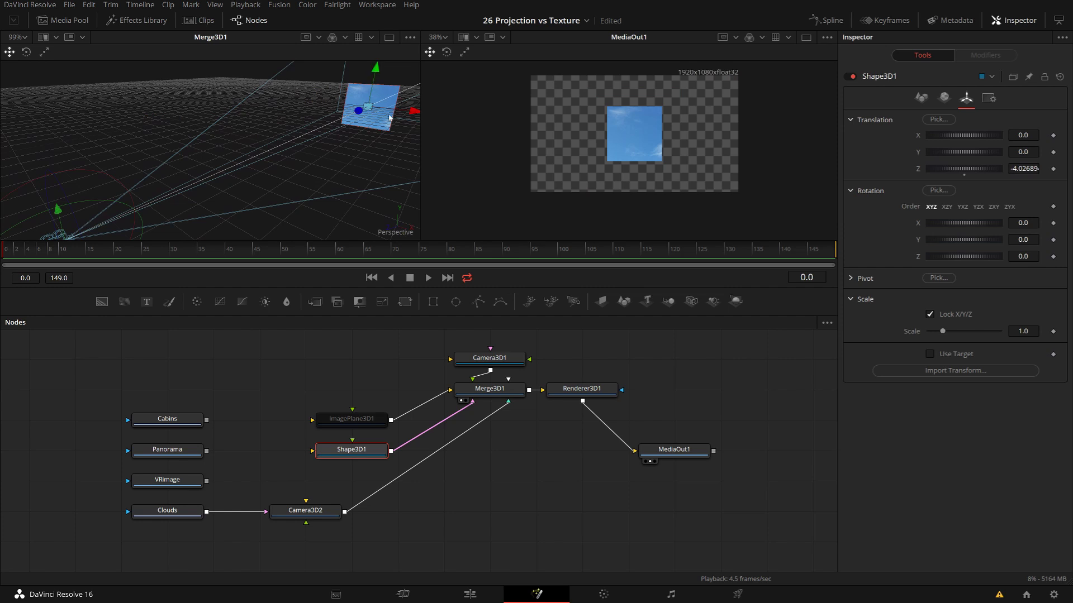
scroll(361, 126, up, 2)
drag(403, 106, 314, 149)
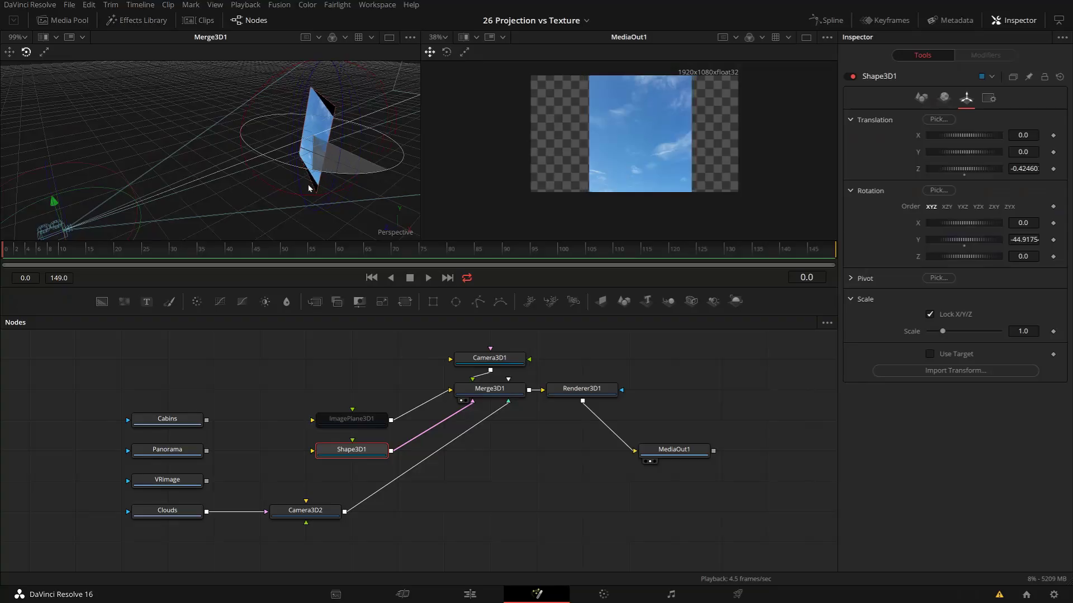
drag(382, 167, 58, 147)
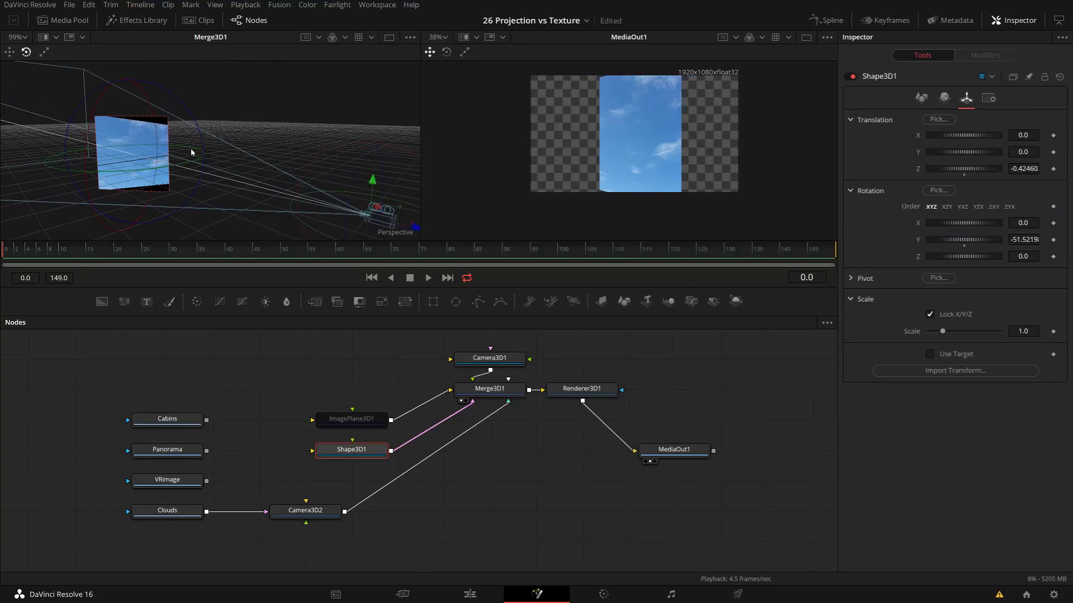
drag(188, 164, 44, 135)
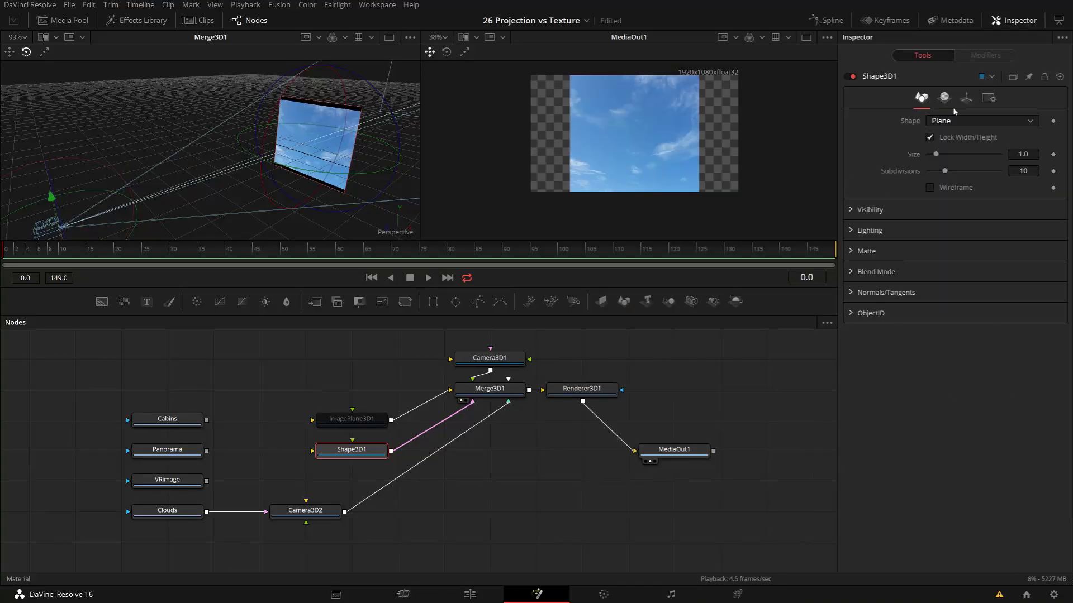
click(954, 122)
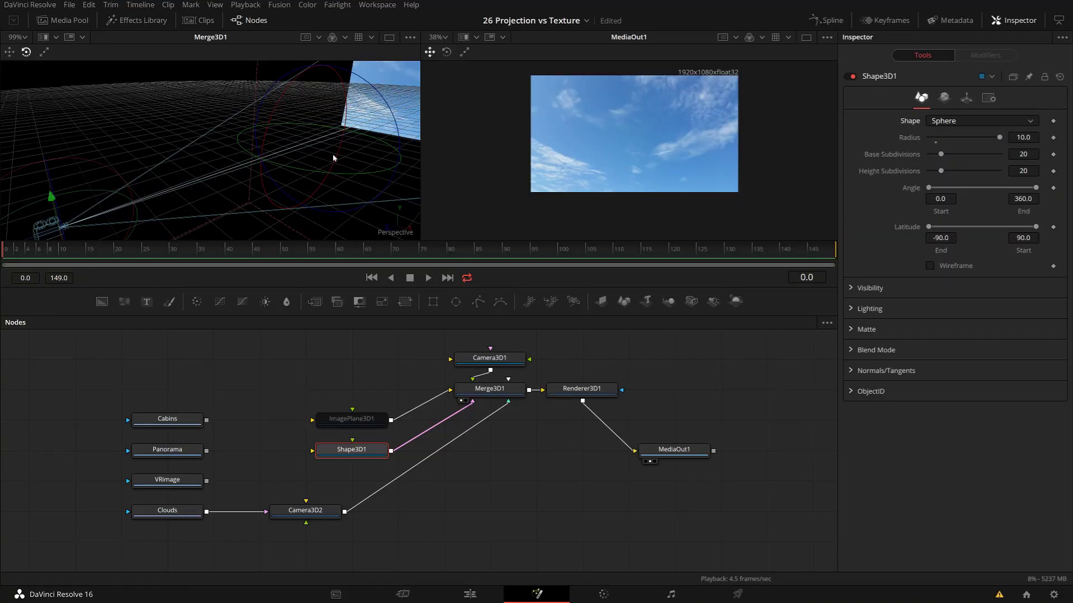
Open the sphere by raising its start angle and set Latitude End to -15.
scroll(333, 158, down, 5)
scroll(202, 140, down, 3)
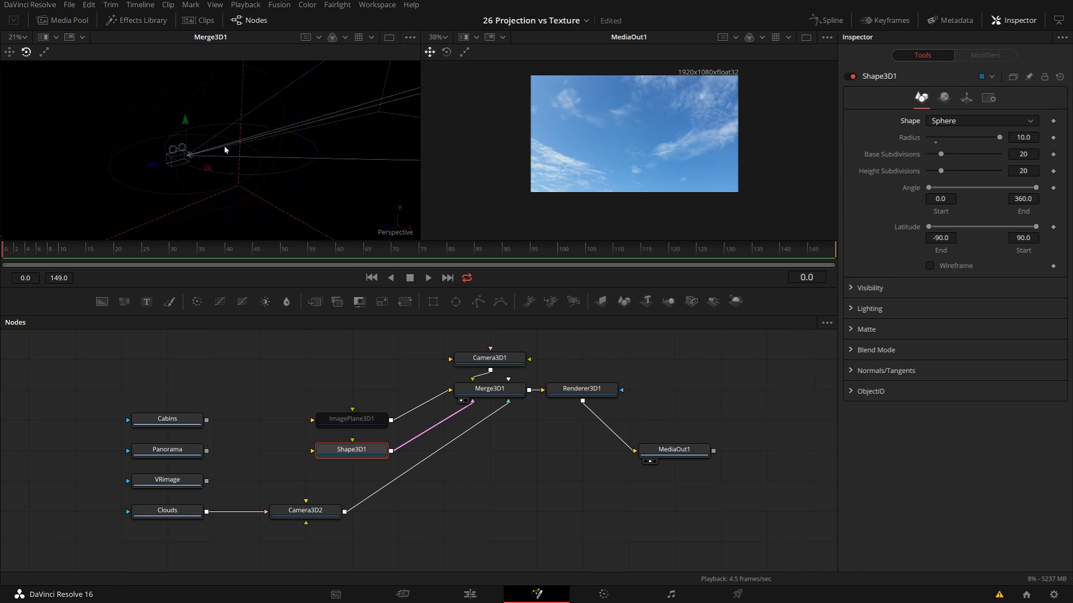
drag(202, 139, 344, 141)
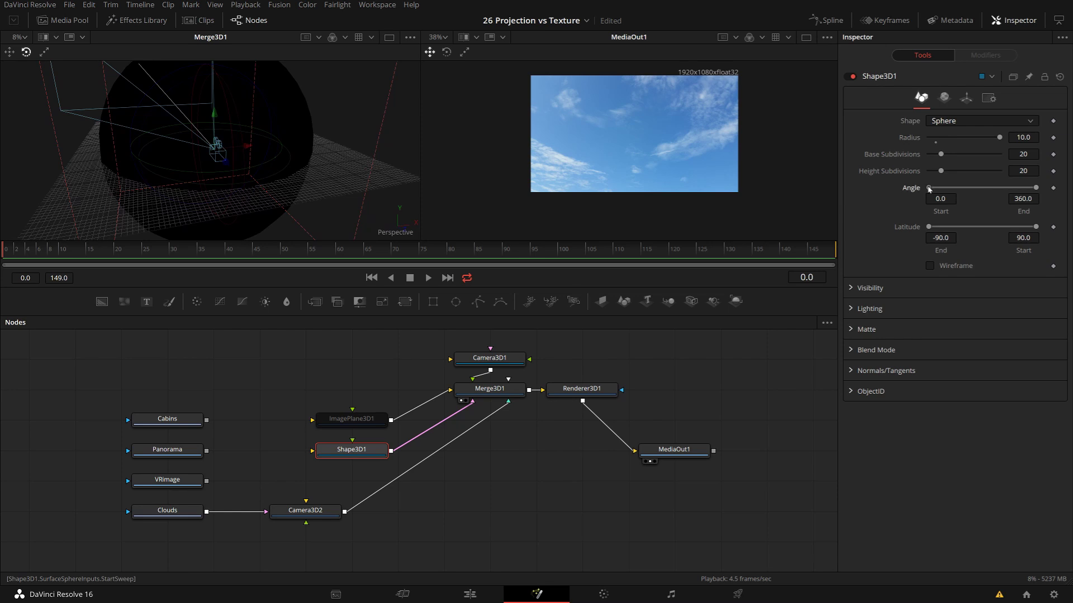
drag(940, 188, 969, 187)
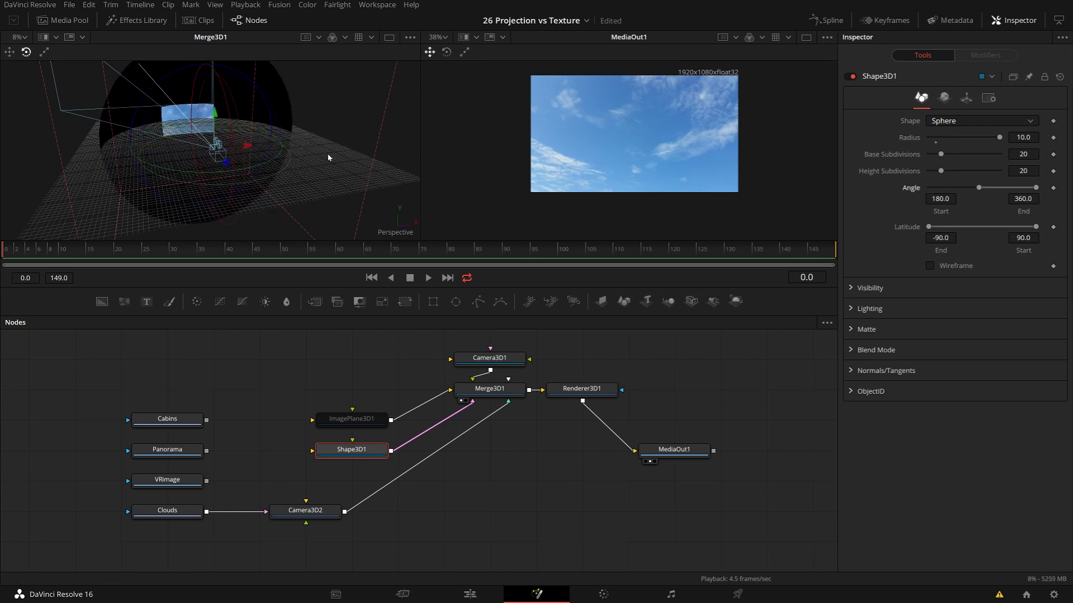
drag(329, 158, 405, 162)
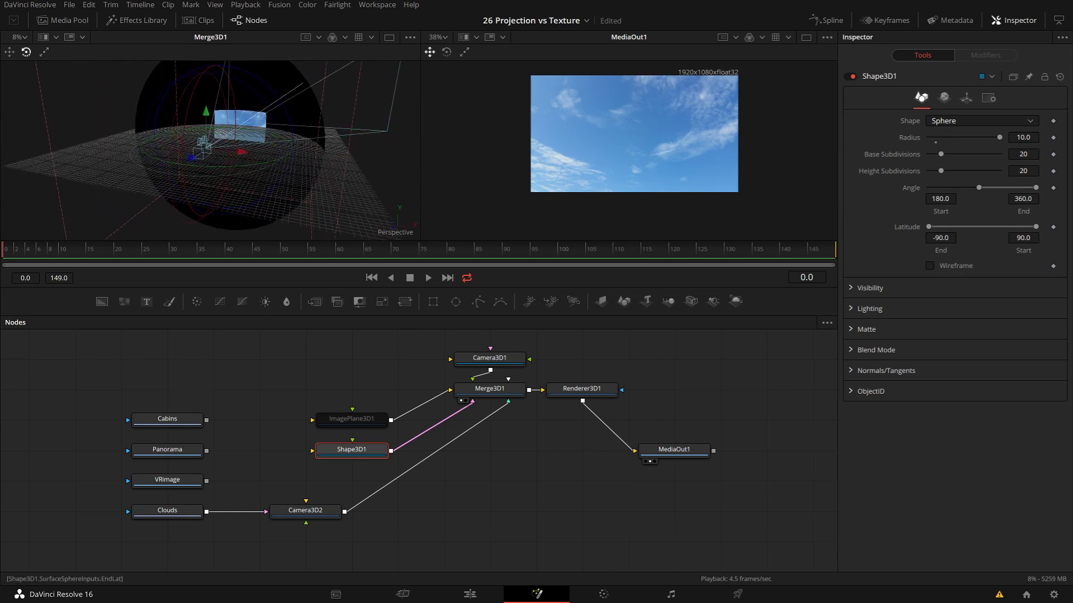
drag(947, 230, 974, 229)
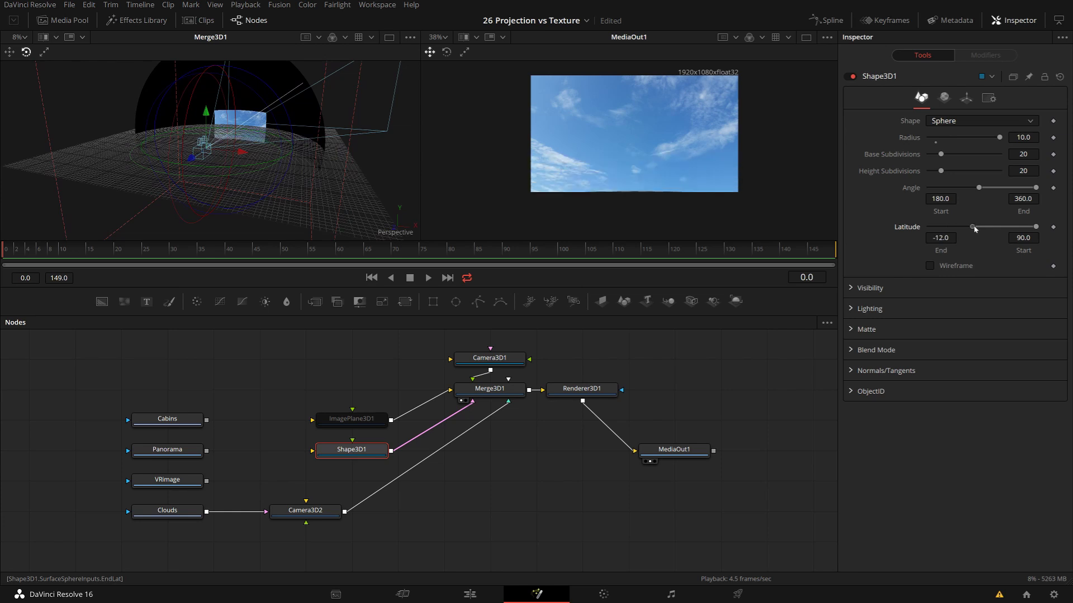
drag(323, 157, 249, 162)
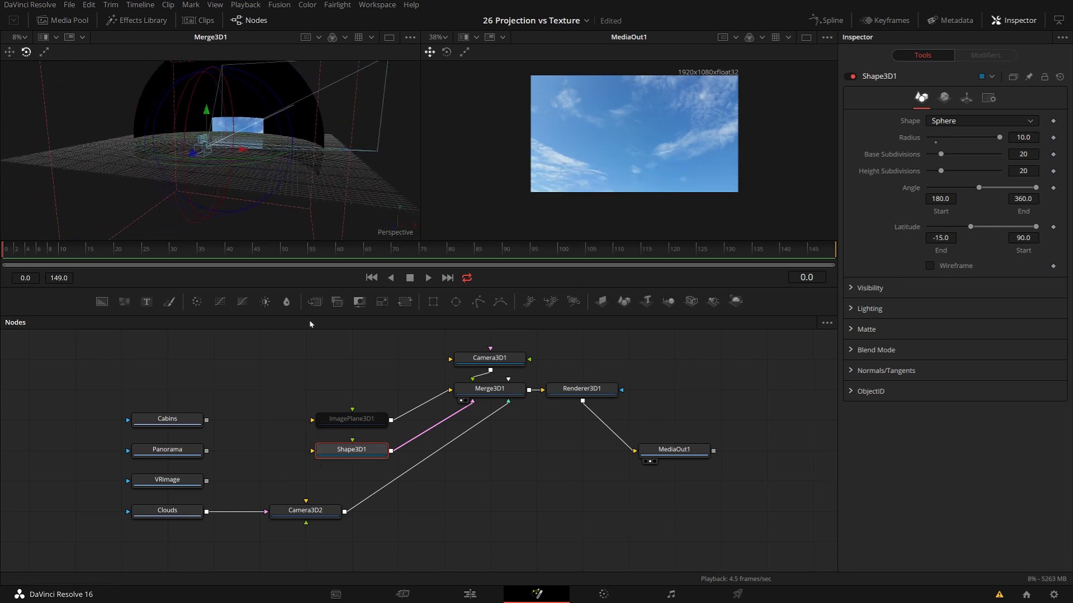
drag(311, 219, 218, 230)
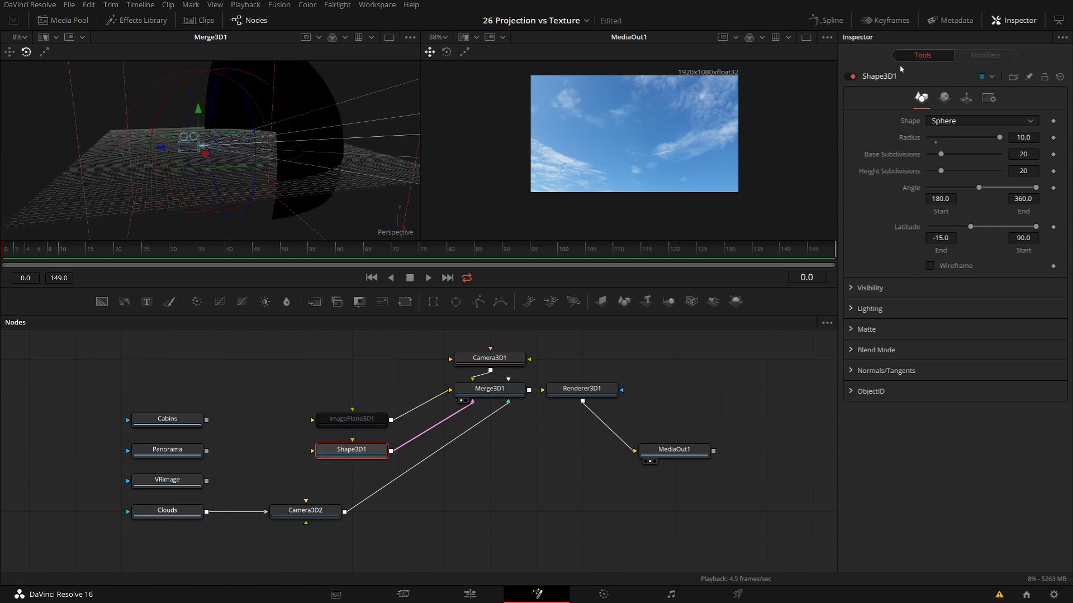
click(966, 98)
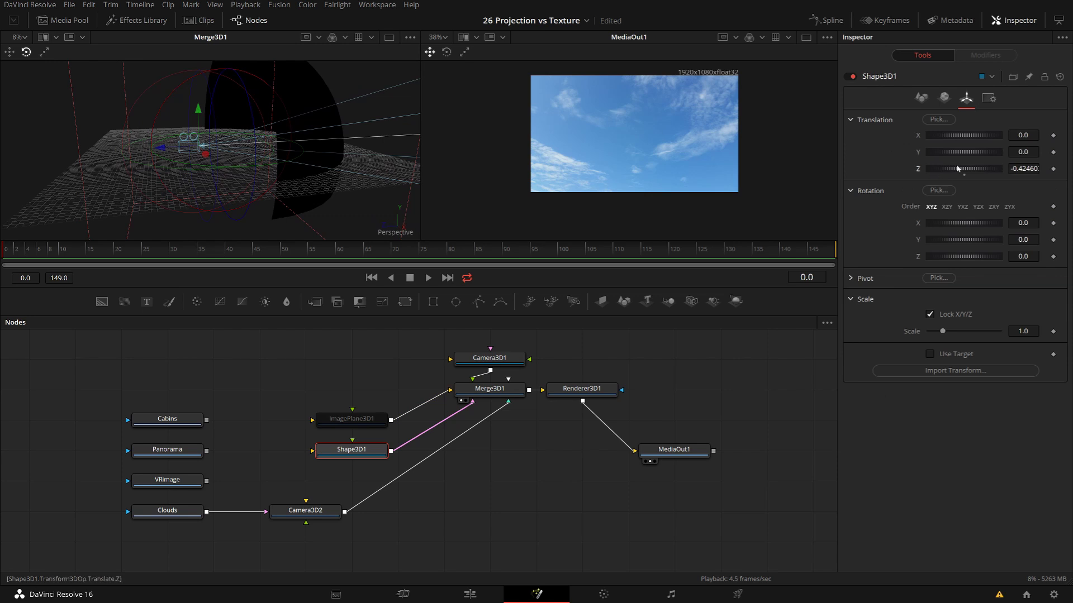
Push the sphere further back along Translation Z while checking the dome.
drag(957, 168, 892, 175)
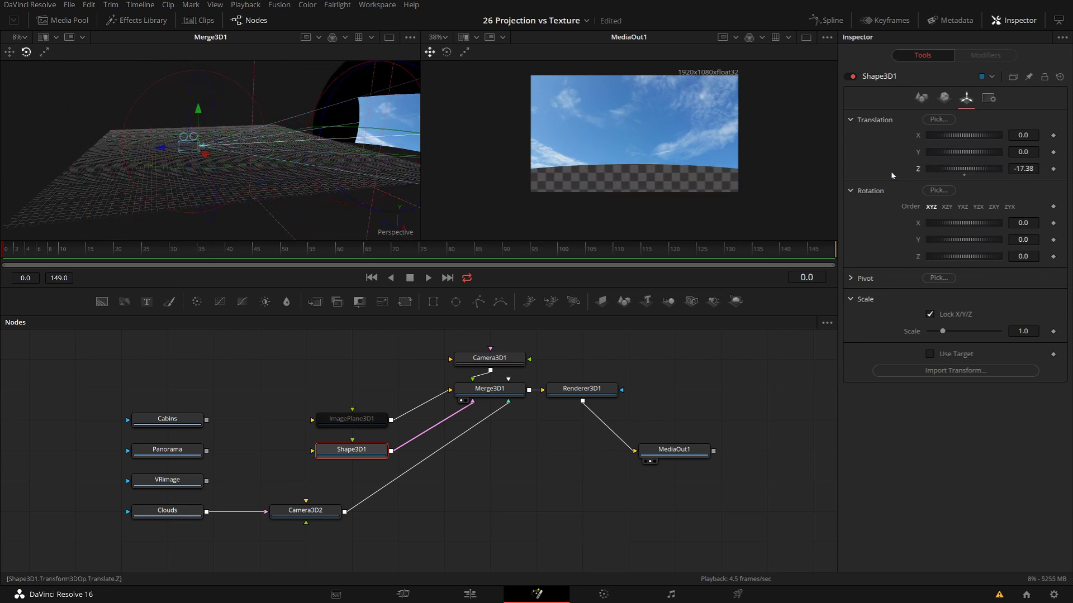
drag(361, 145, 475, 128)
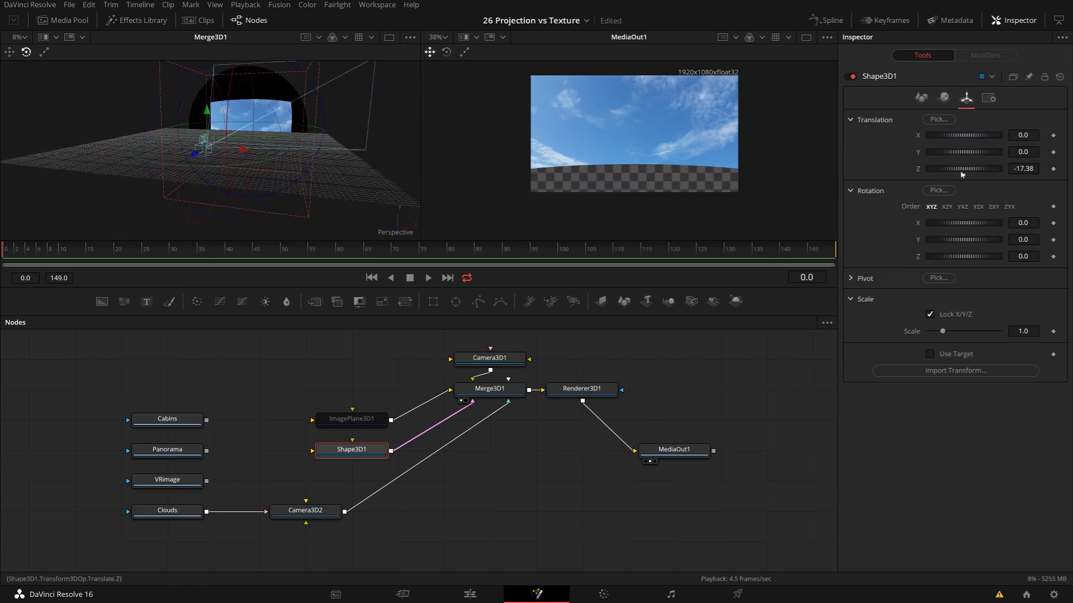
drag(968, 170, 901, 171)
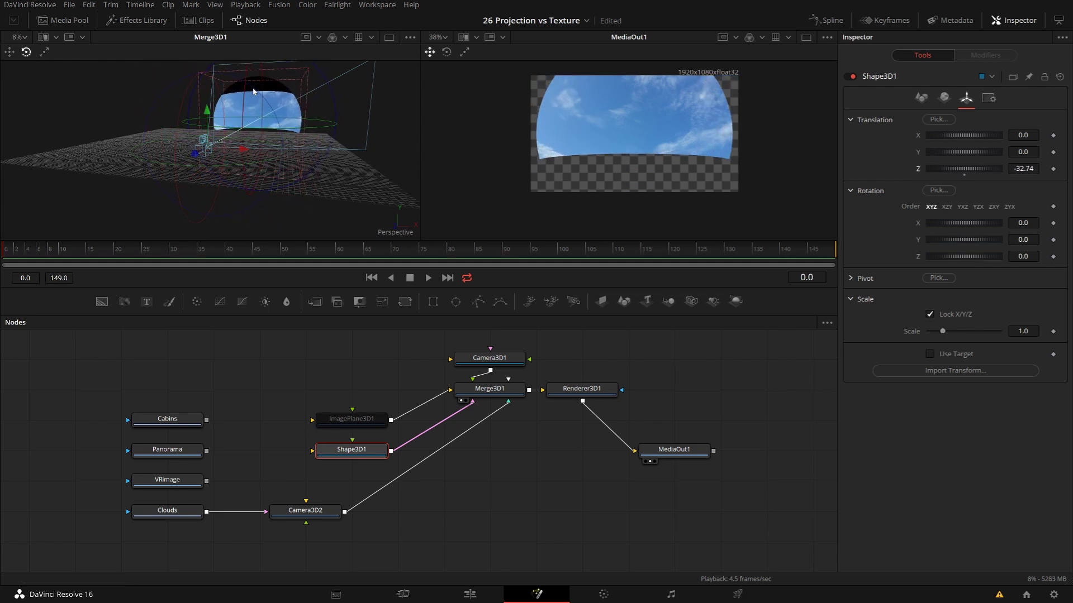
scroll(245, 94, up, 3)
scroll(245, 94, up, 10)
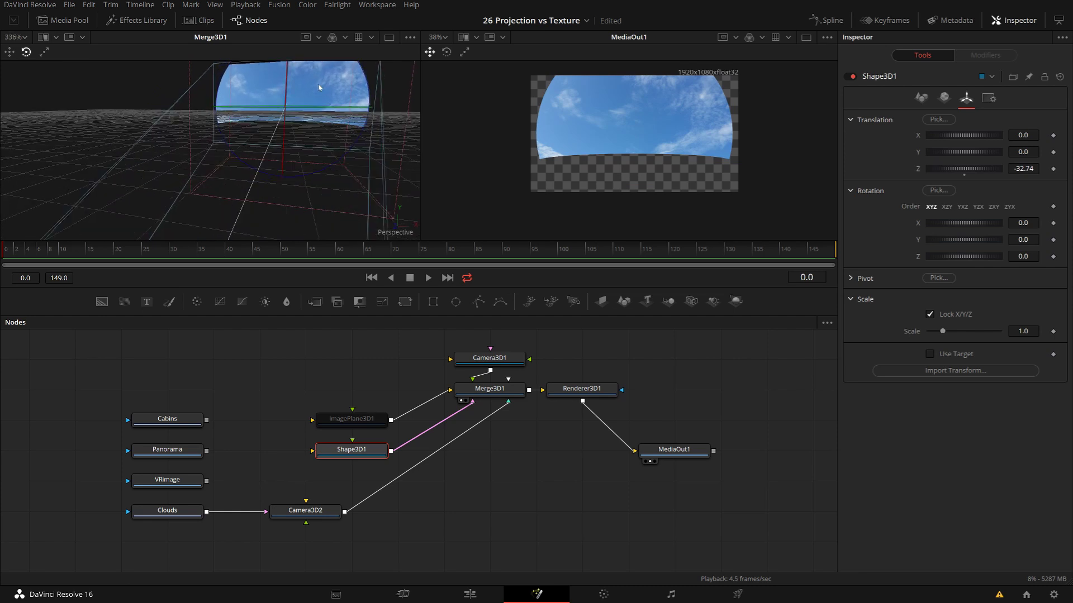
scroll(316, 92, down, 5)
scroll(749, 132, down, 2)
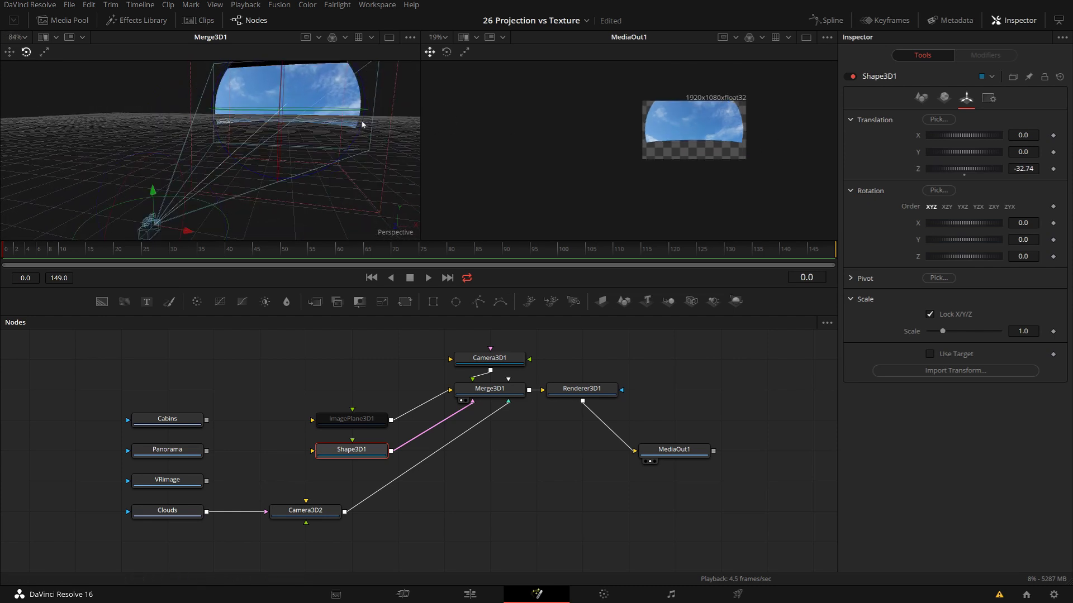
scroll(231, 108, up, 2)
scroll(266, 109, down, 5)
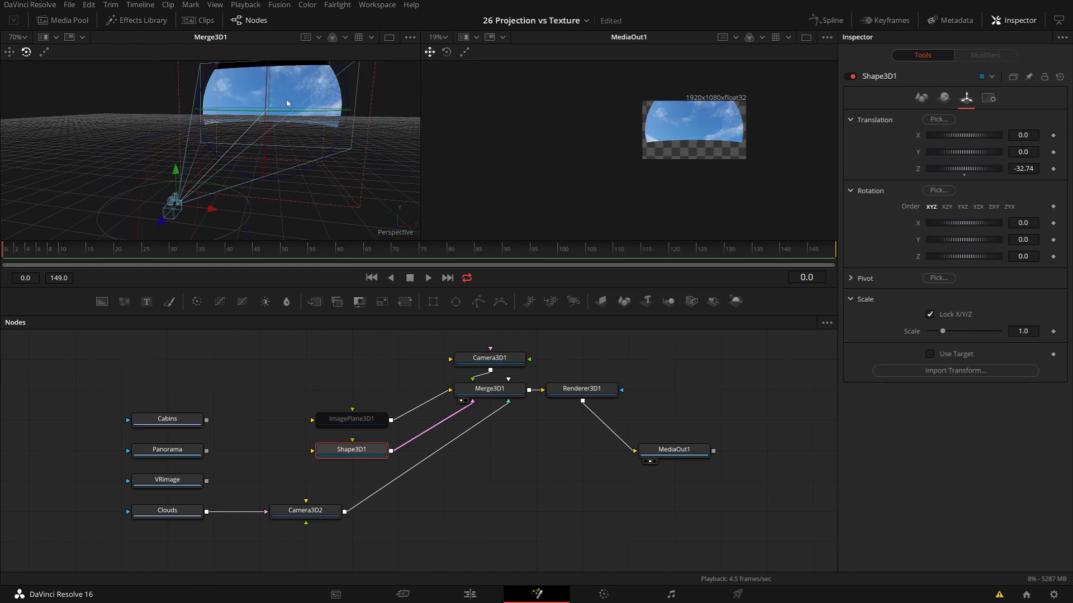
Return the sphere's Translation Z to -0.42460 so it encloses the camera.
drag(287, 102, 877, 451)
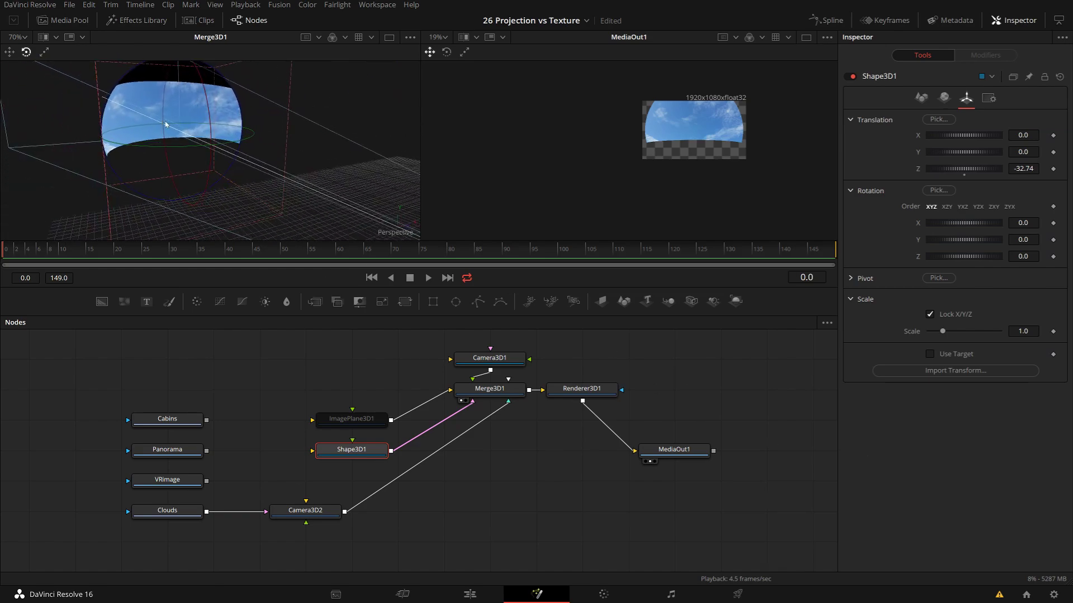
drag(166, 124, 219, 148)
drag(103, 109, 14, 112)
scroll(266, 161, down, 2)
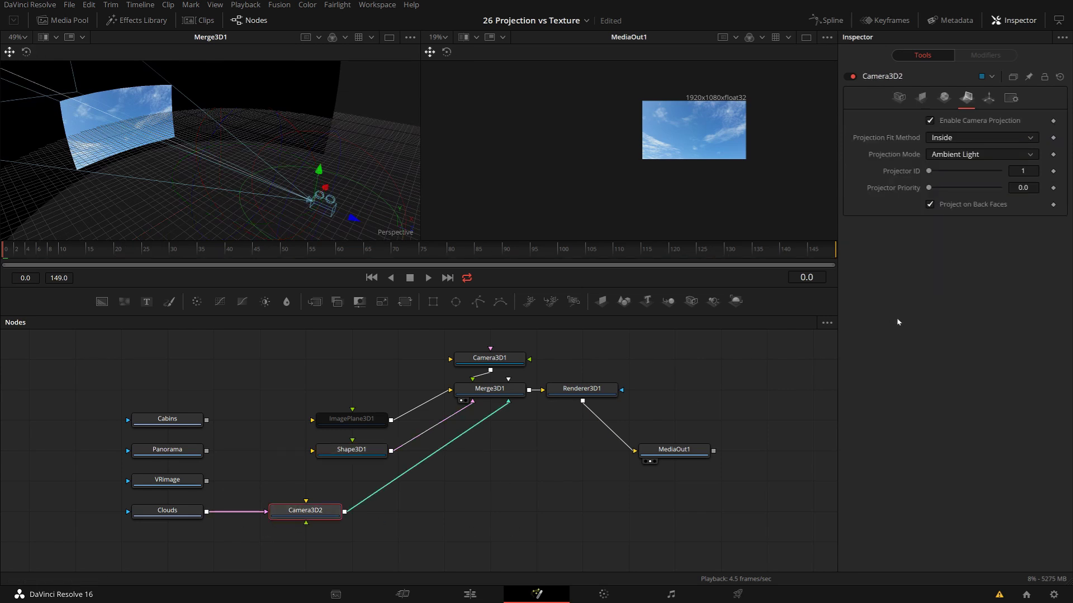
Set Camera3D2's Translation Z to 31.24 and orbit around the dome to check.
click(989, 98)
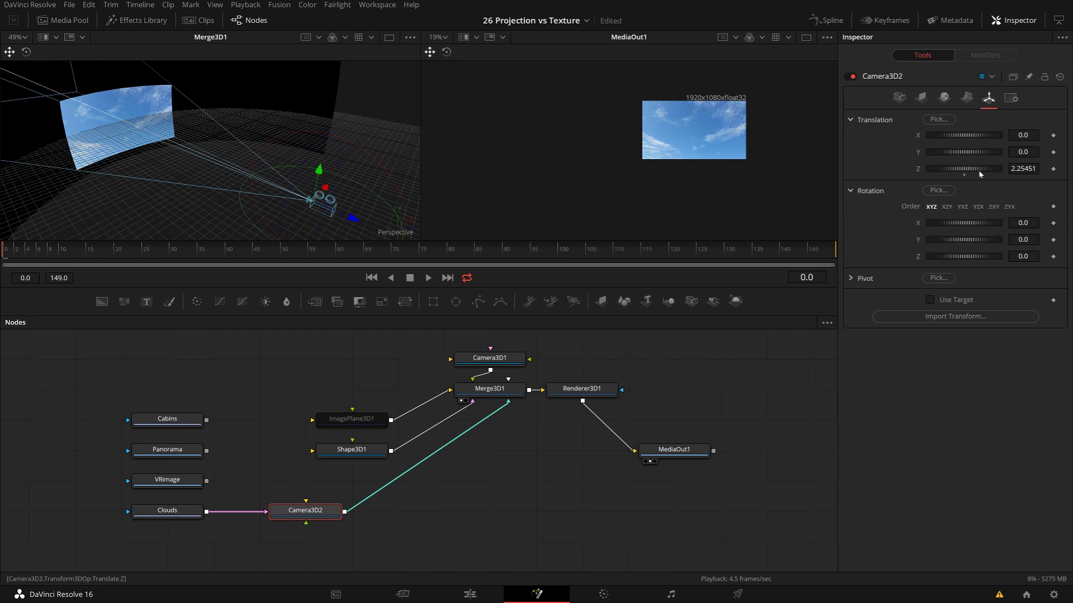
drag(985, 172, 1072, 187)
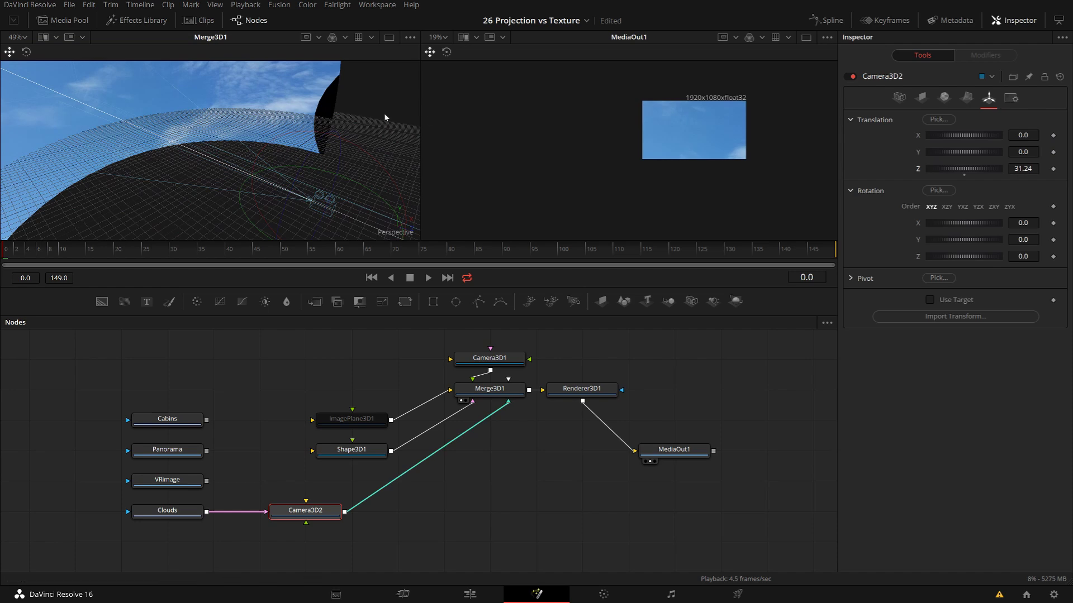
drag(385, 117, 199, 112)
scroll(199, 112, down, 3)
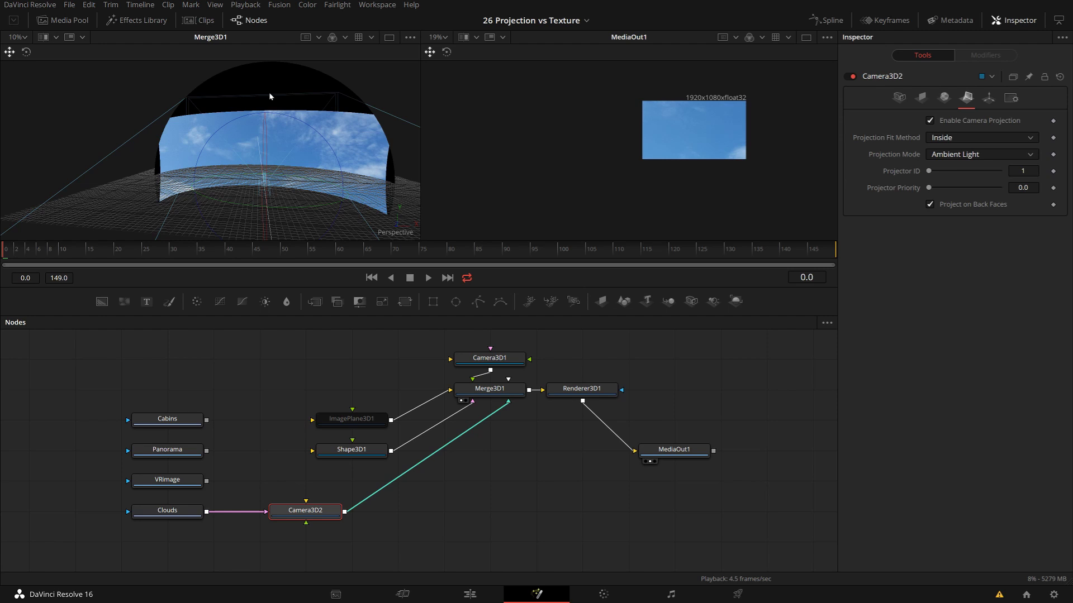
Set Camera3D2's Projection Mode to Texture and add a Catcher node.
click(970, 155)
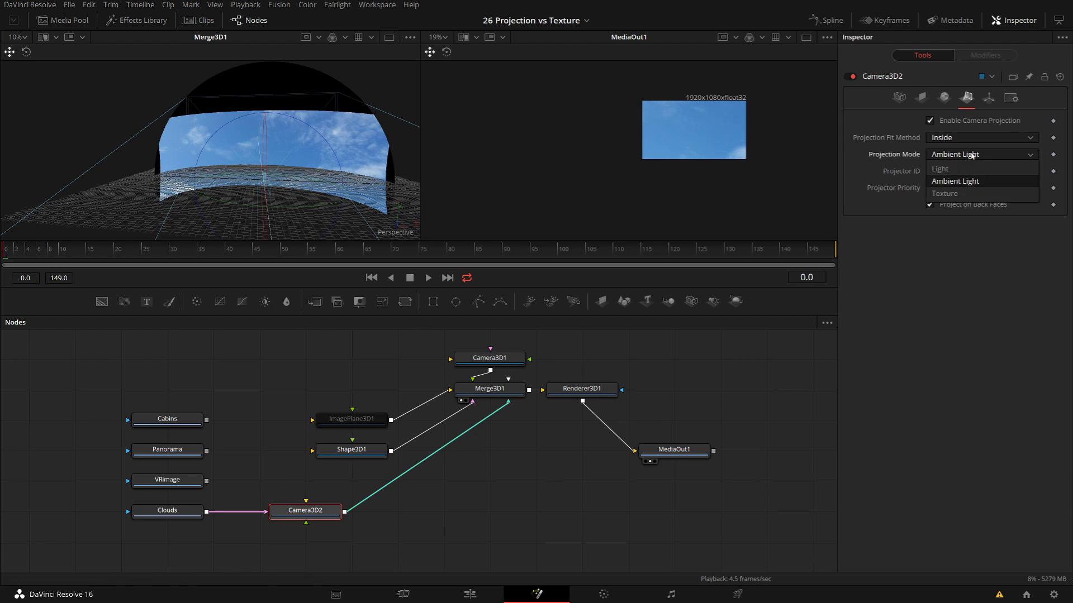
click(944, 194)
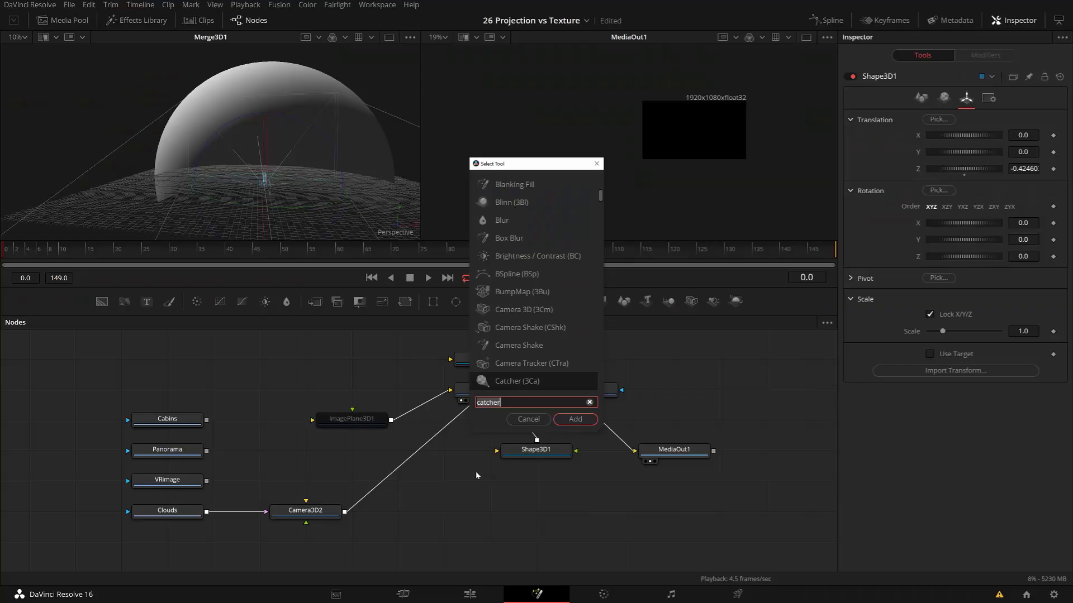
text(catch)
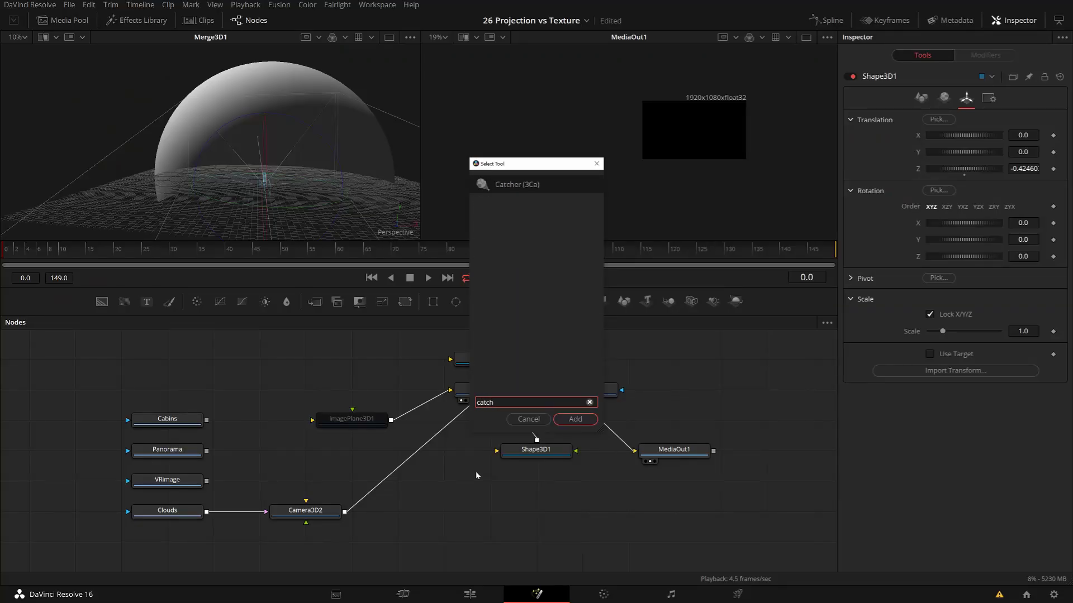
key(Return)
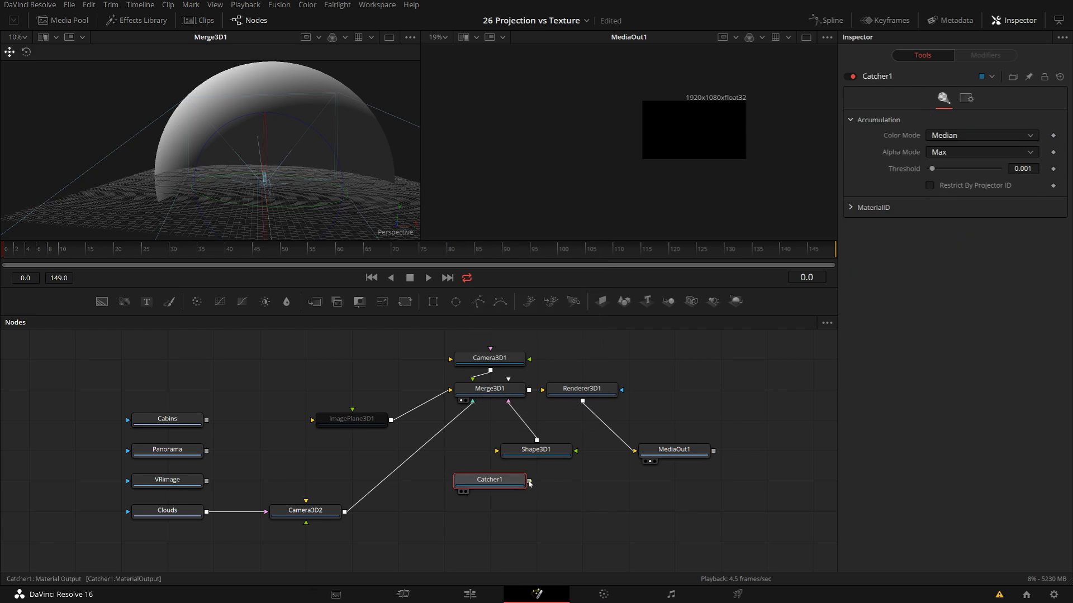
Connect Catcher1 to Shape3D1's material input and review Catcher1's settings.
drag(541, 451, 584, 471)
click(591, 484)
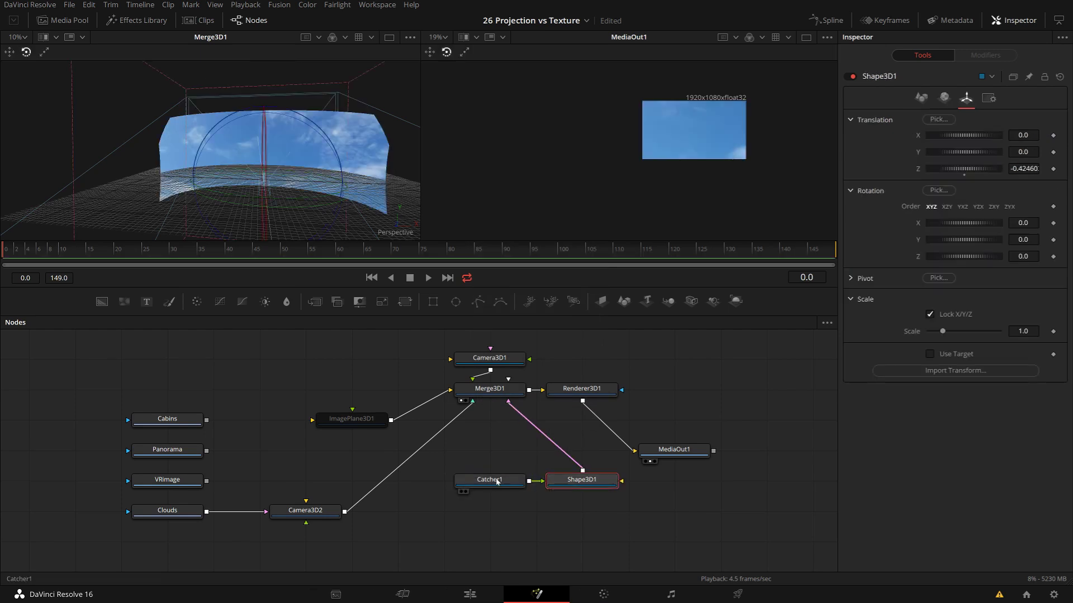
click(490, 482)
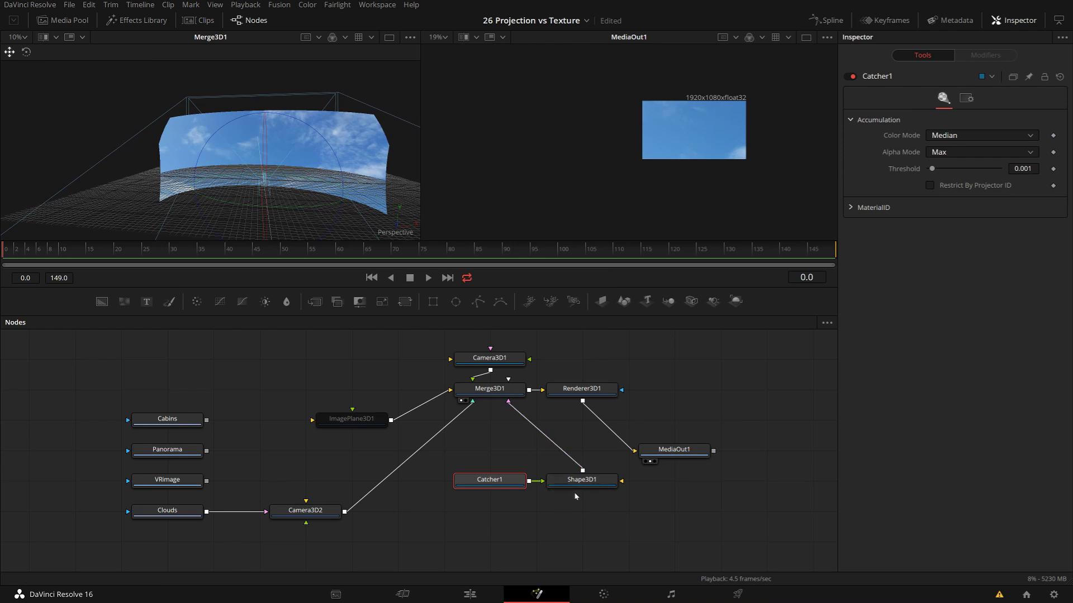
click(595, 479)
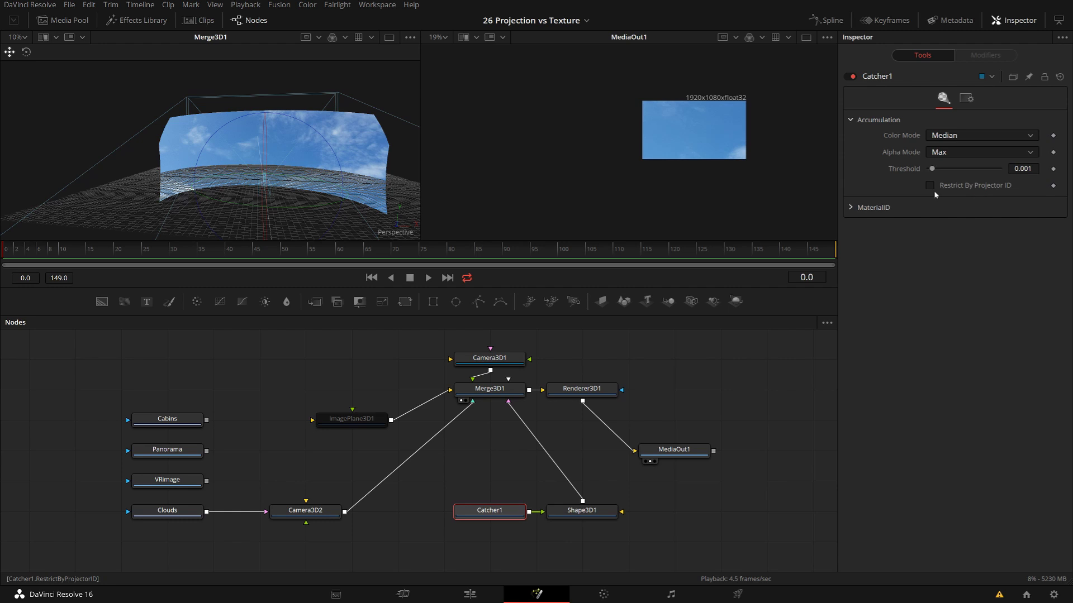
Enable Restrict By Projector ID on Catcher1 and confirm Camera3D2's Projector ID is 1.
click(959, 186)
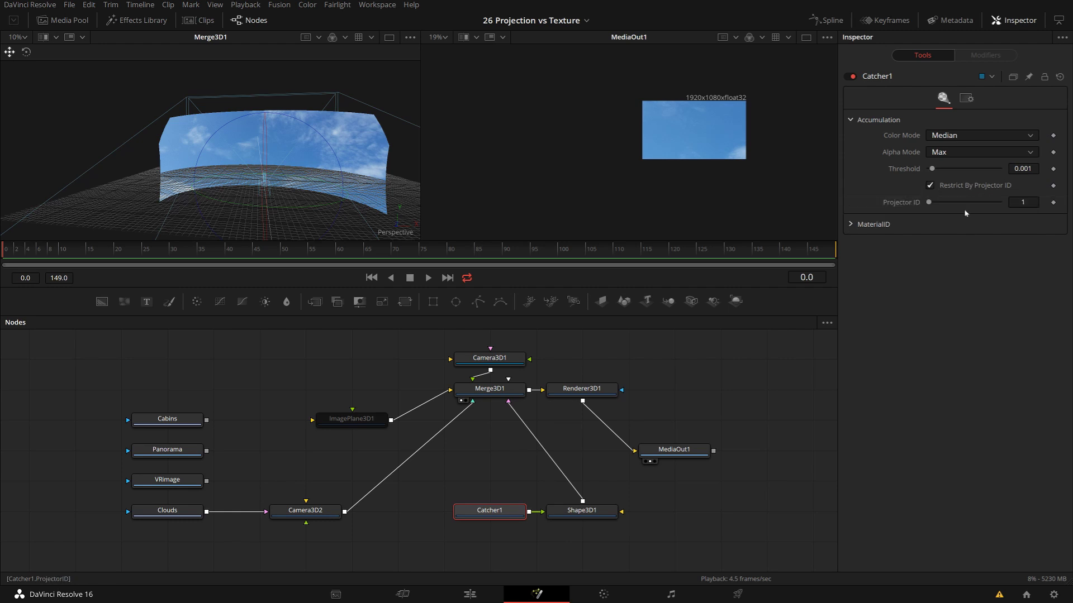
click(305, 512)
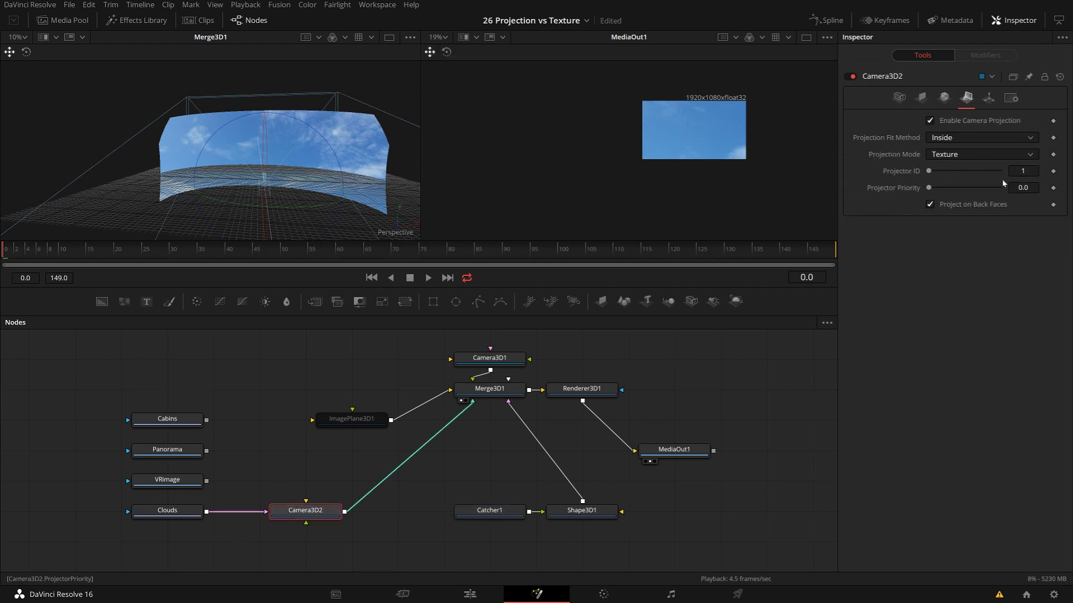